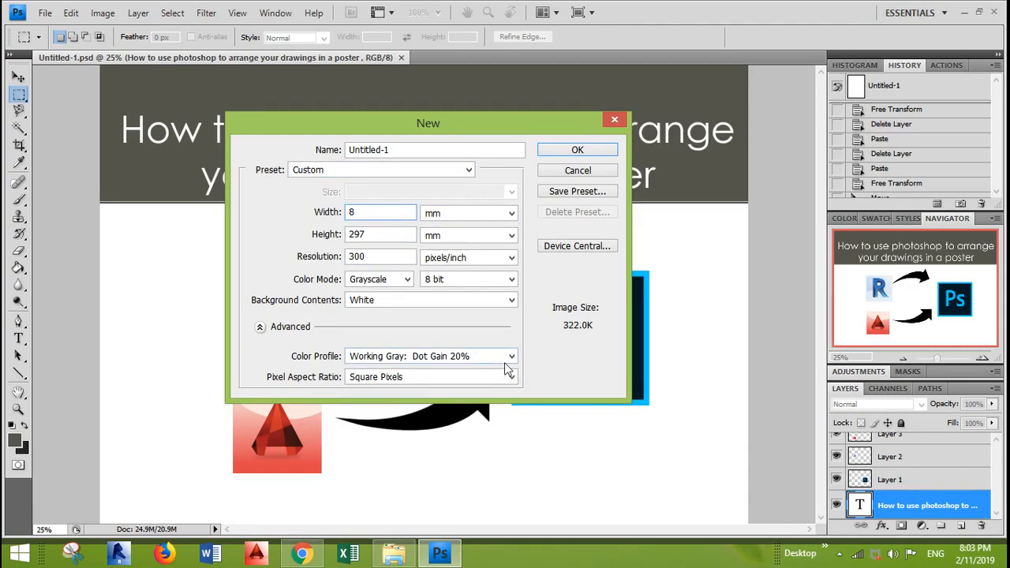
- Set the new document's width to 841 mm, height to 1189 mm and resolution to 150 pixels/inch
type("41")
double_click(388, 233)
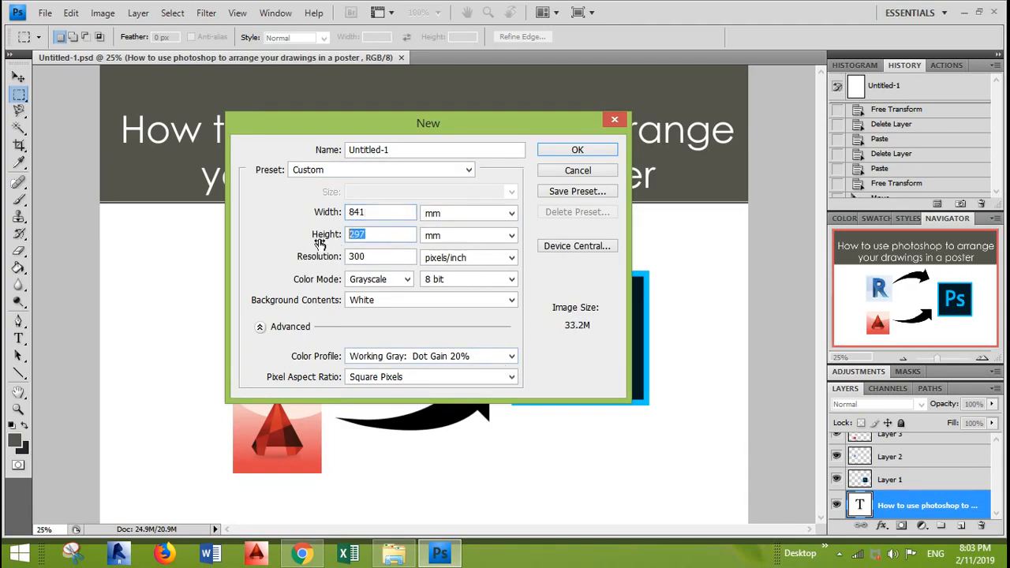
type("1189")
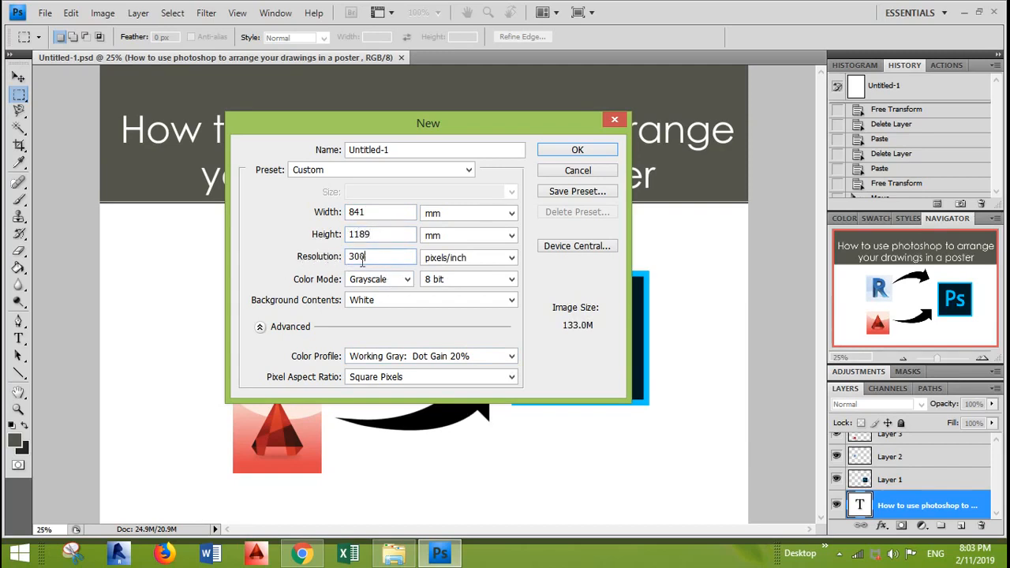
left_click_drag(368, 263, 341, 265)
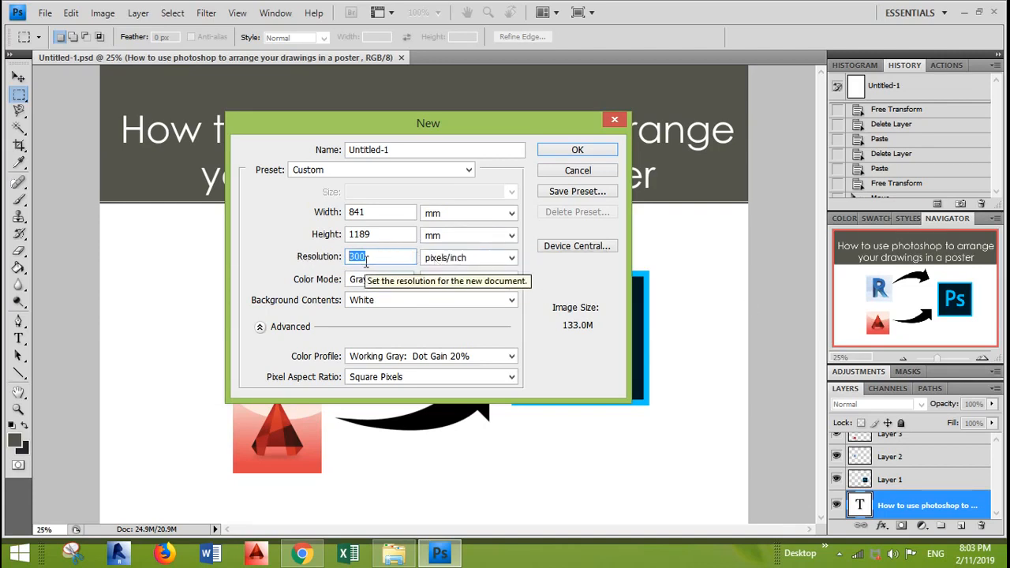
type("150")
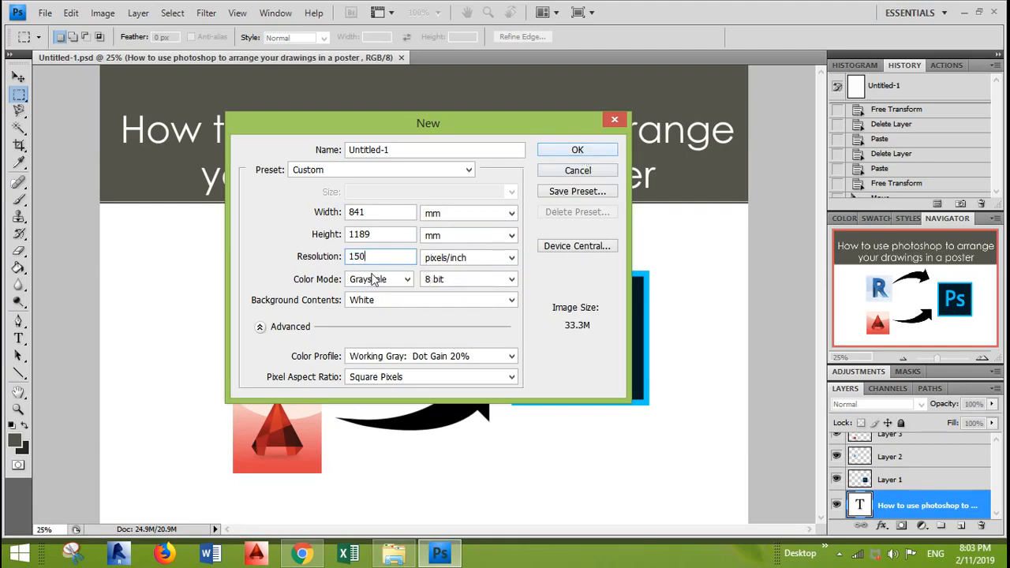
- Set the color mode to RGB Color at 8 bit and name the document A0
left_click(392, 284)
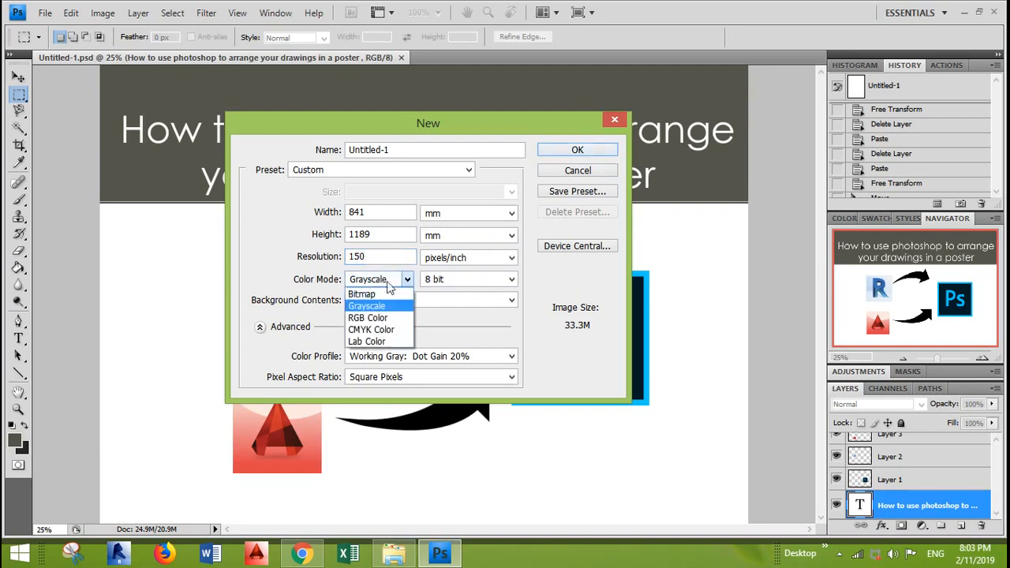
left_click(385, 317)
left_click(451, 281)
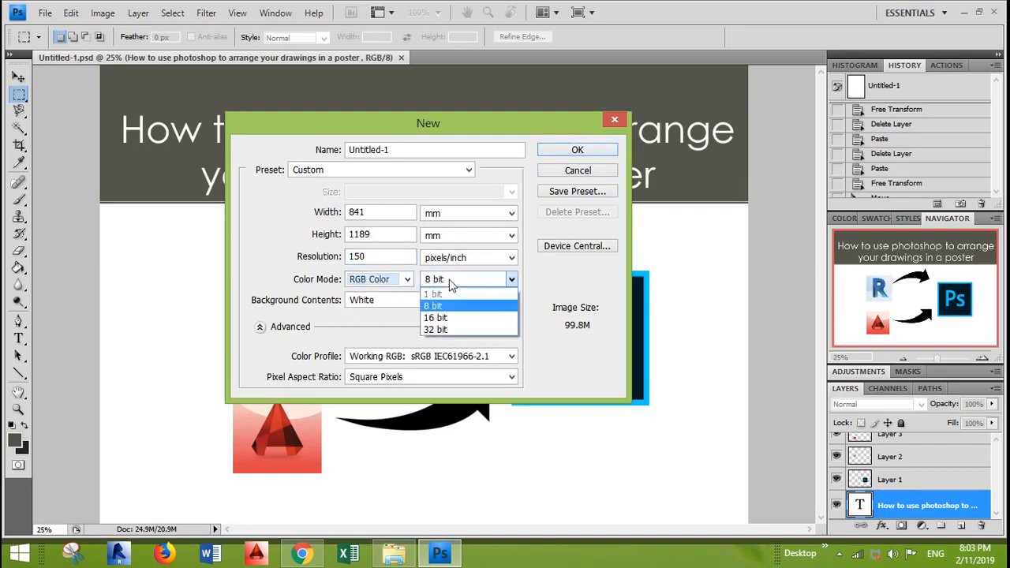
left_click(450, 284)
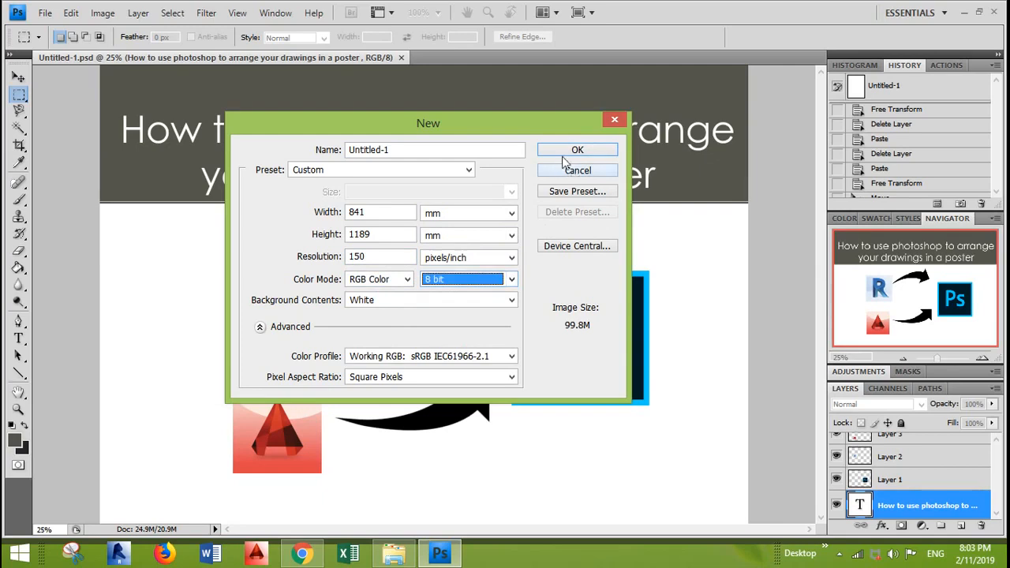
left_click(476, 151)
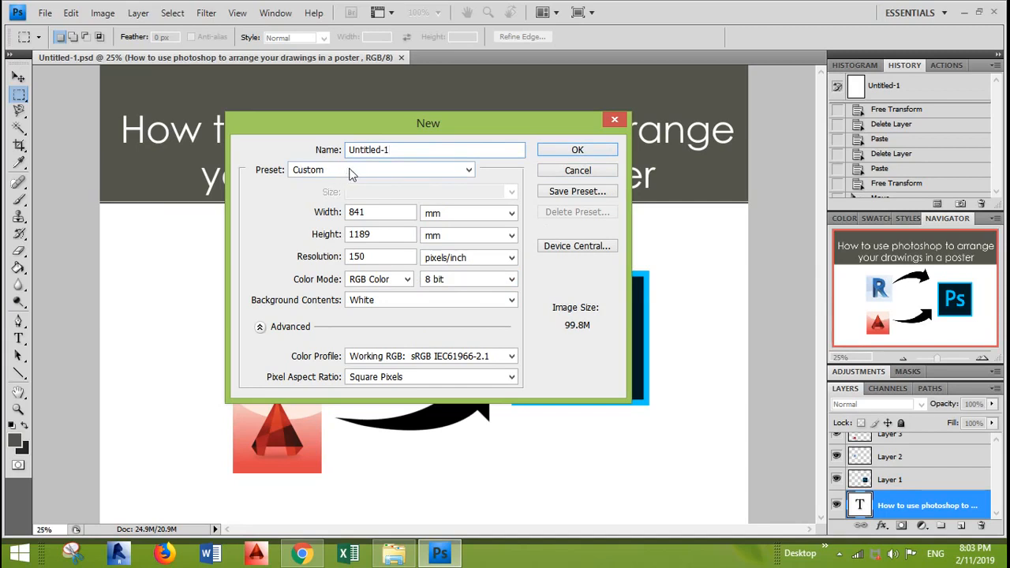
left_click_drag(421, 149, 327, 155)
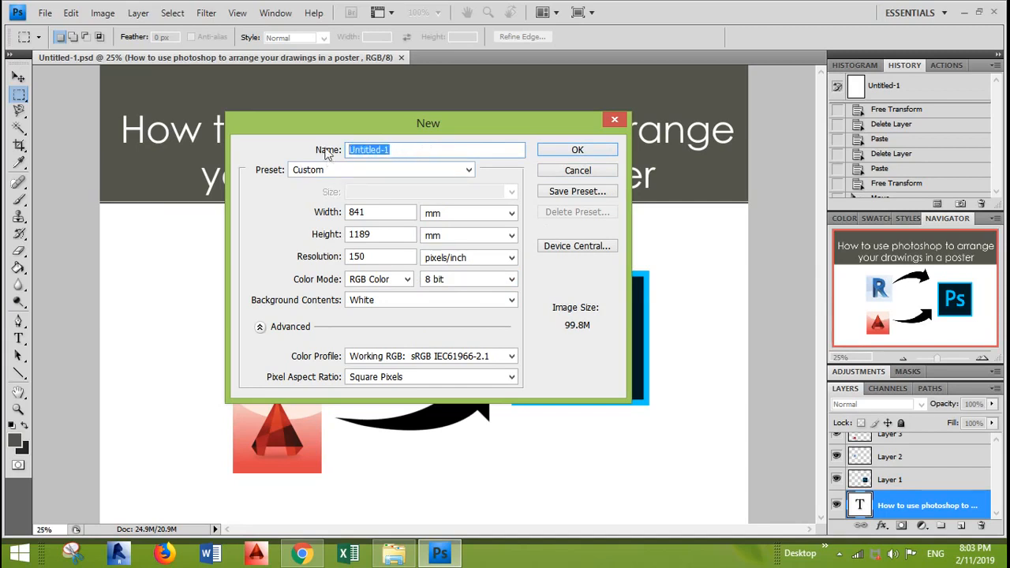
type("A0")
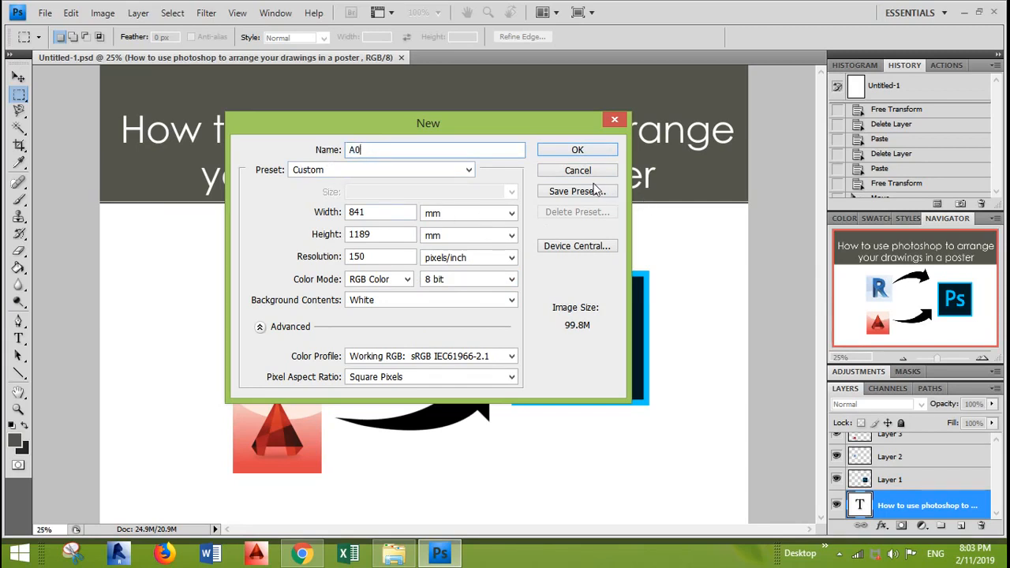
- Save the document settings as a preset named A0 and create the new document
left_click(574, 192)
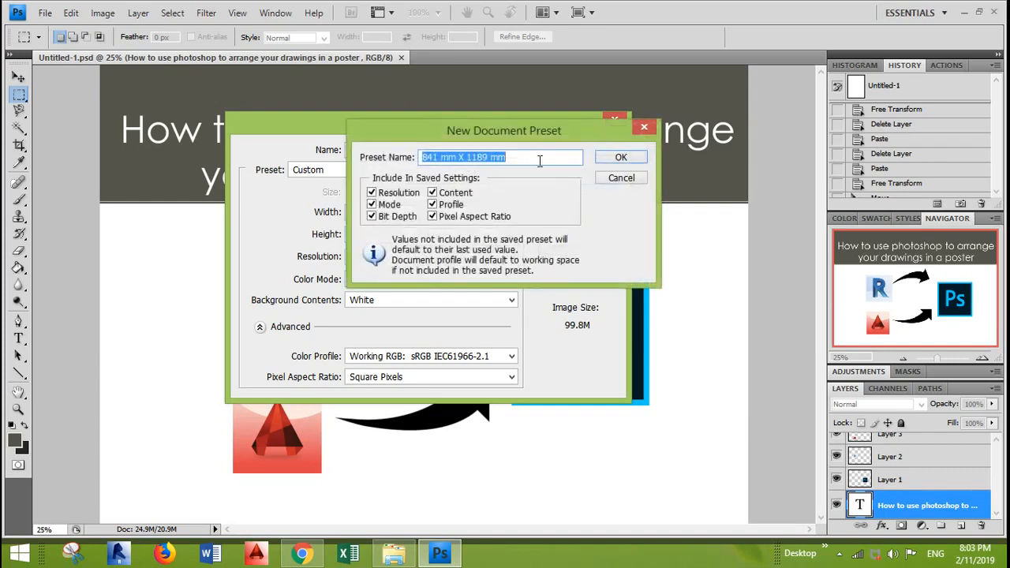
type("a3")
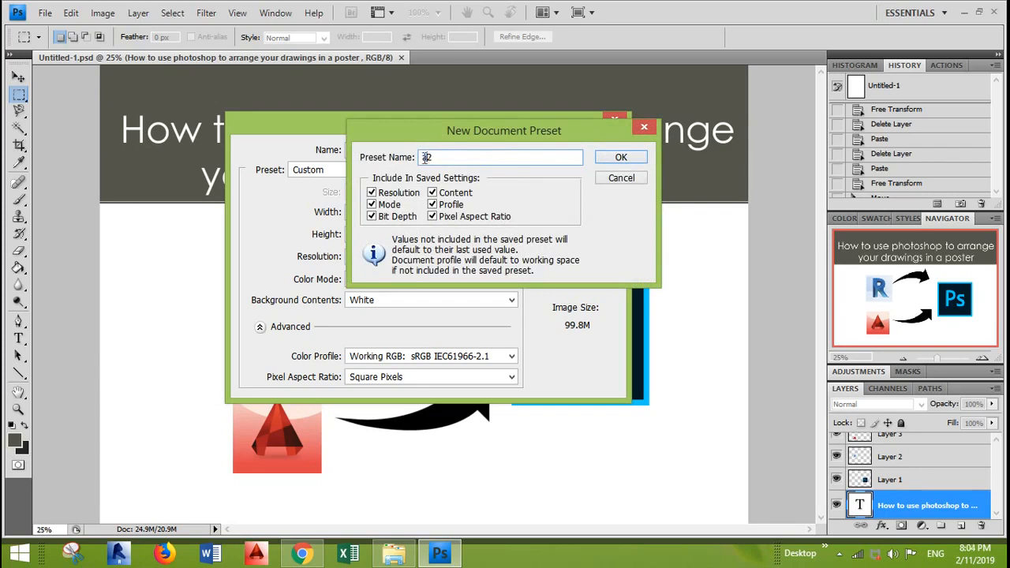
left_click(624, 158)
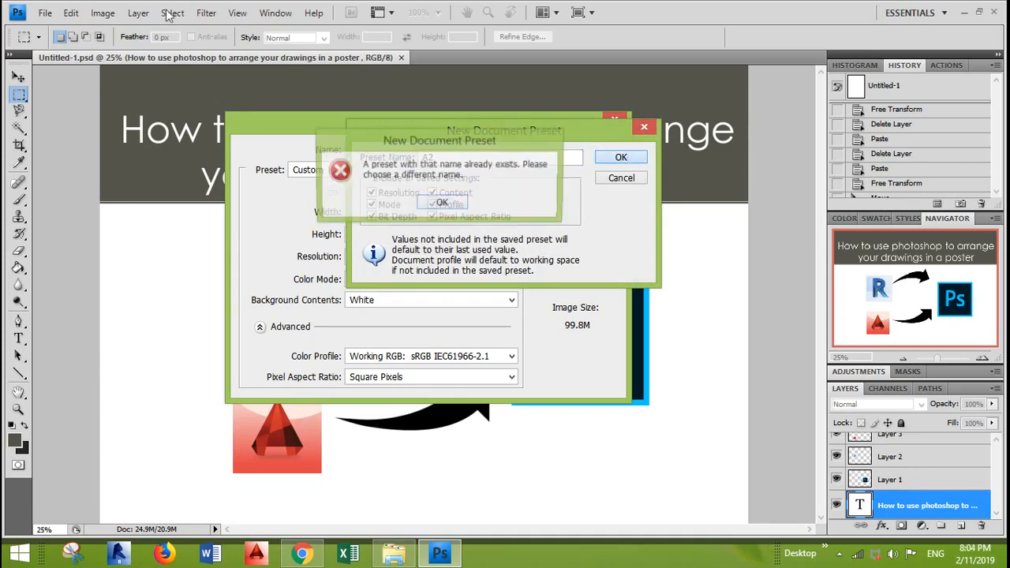
left_click(441, 205)
left_click_drag(445, 157, 428, 164)
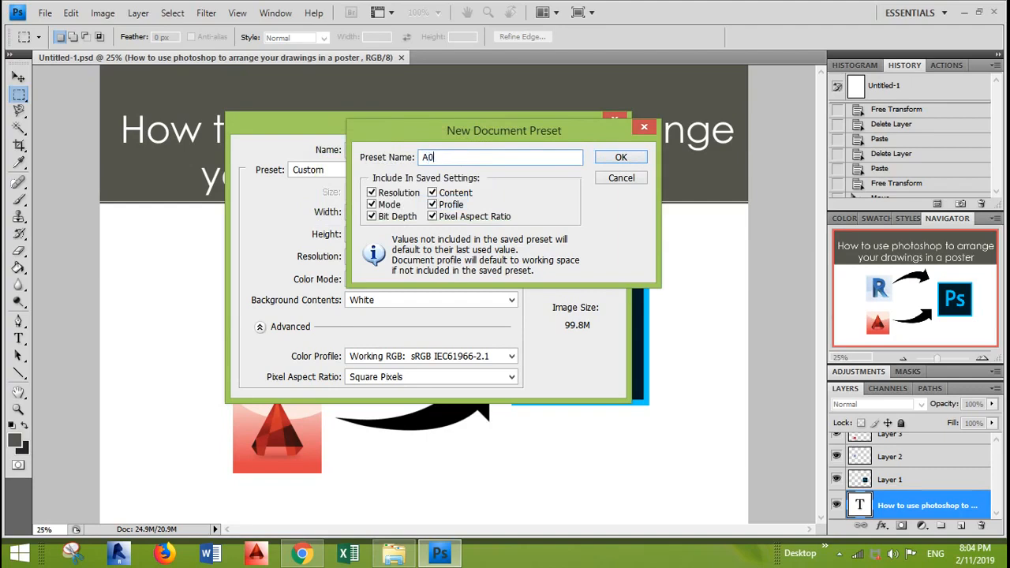
type("0")
left_click(621, 157)
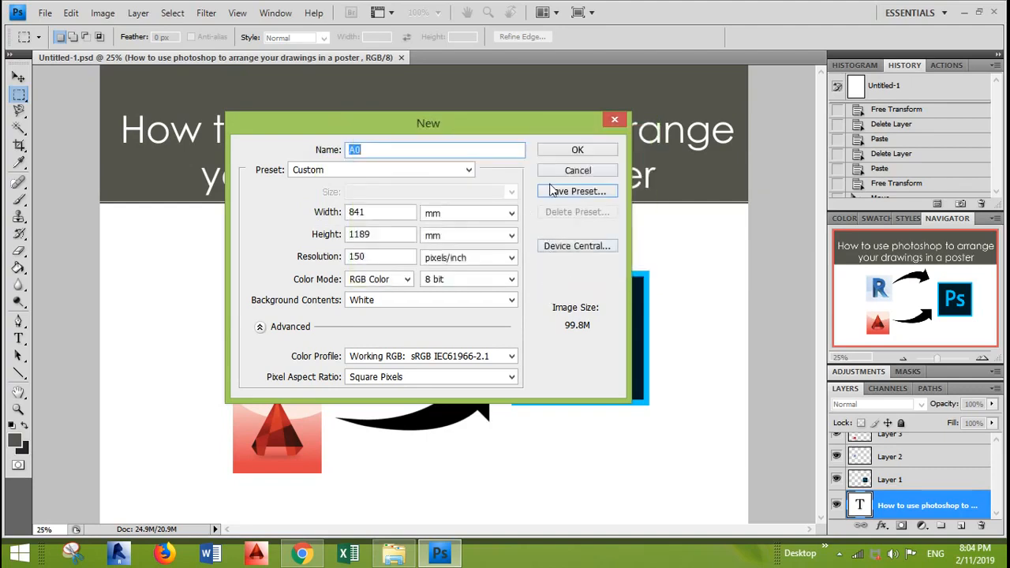
left_click(577, 152)
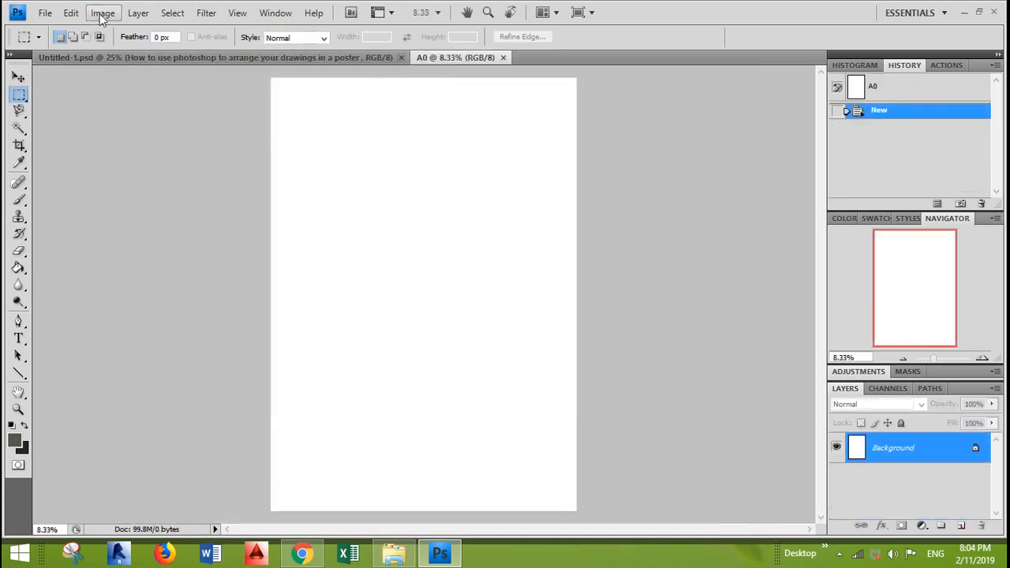
- Rotate the blank A0 canvas 90° clockwise into landscape orientation
left_click(101, 14)
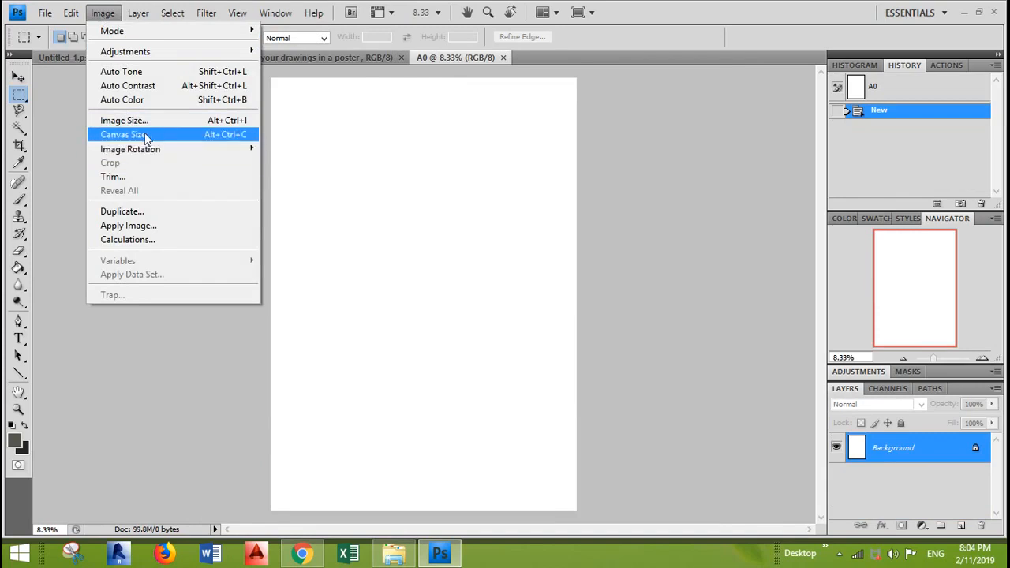
mouse_move(147, 154)
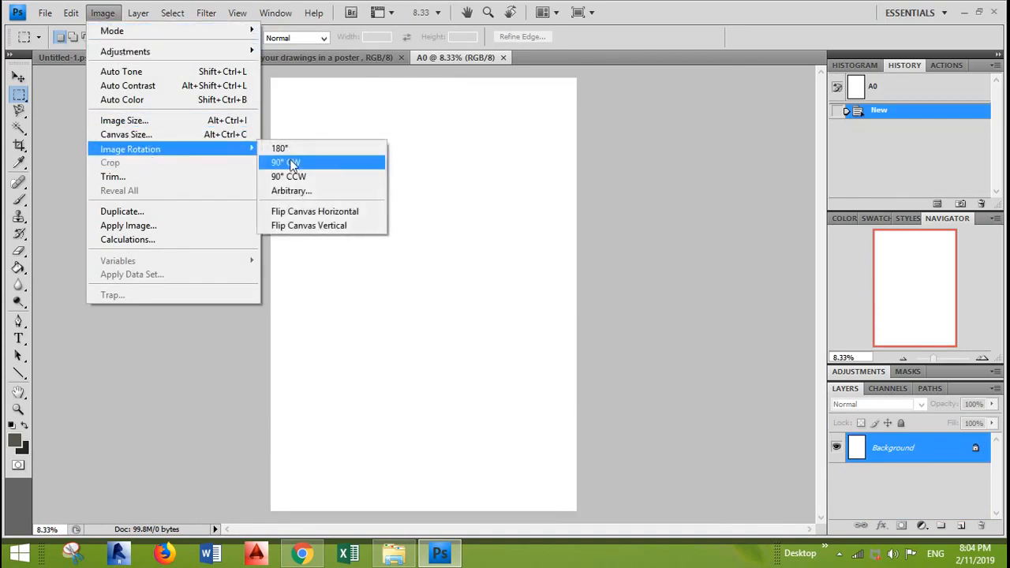
left_click(292, 165)
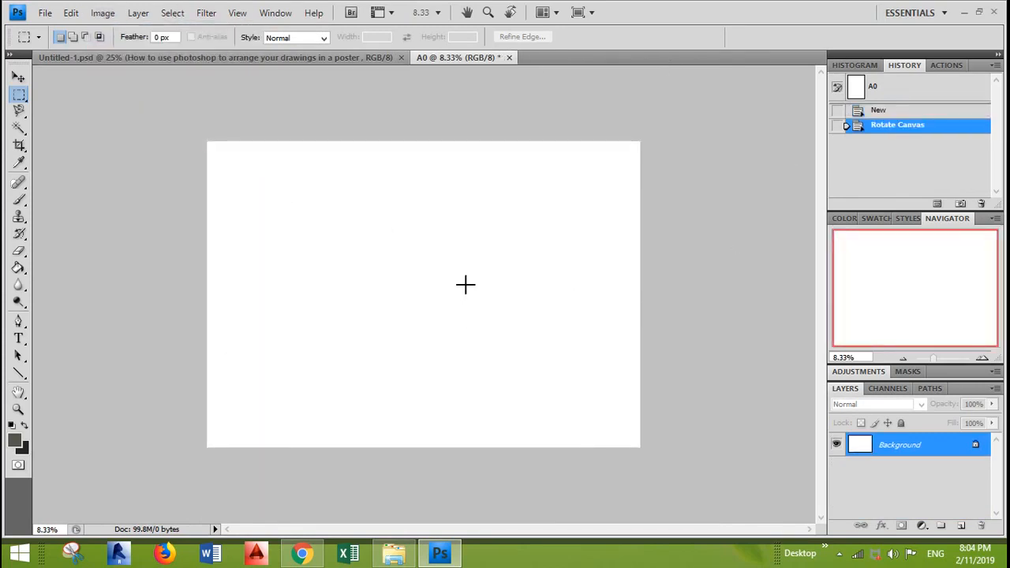
- Convert the locked background into a regular layer named Layer 0 and add a new empty layer above it
double_click(933, 447)
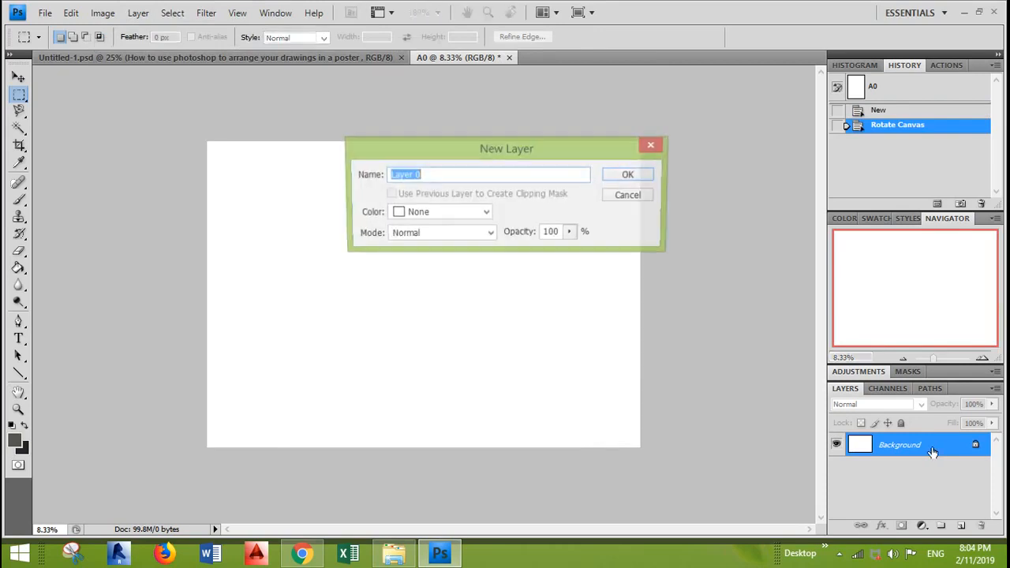
left_click(633, 175)
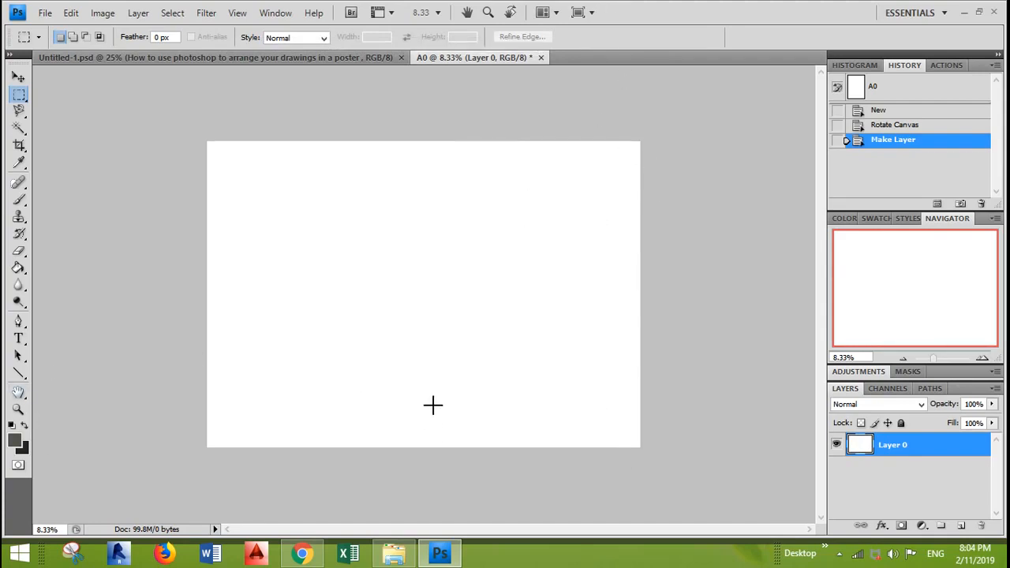
left_click(962, 527)
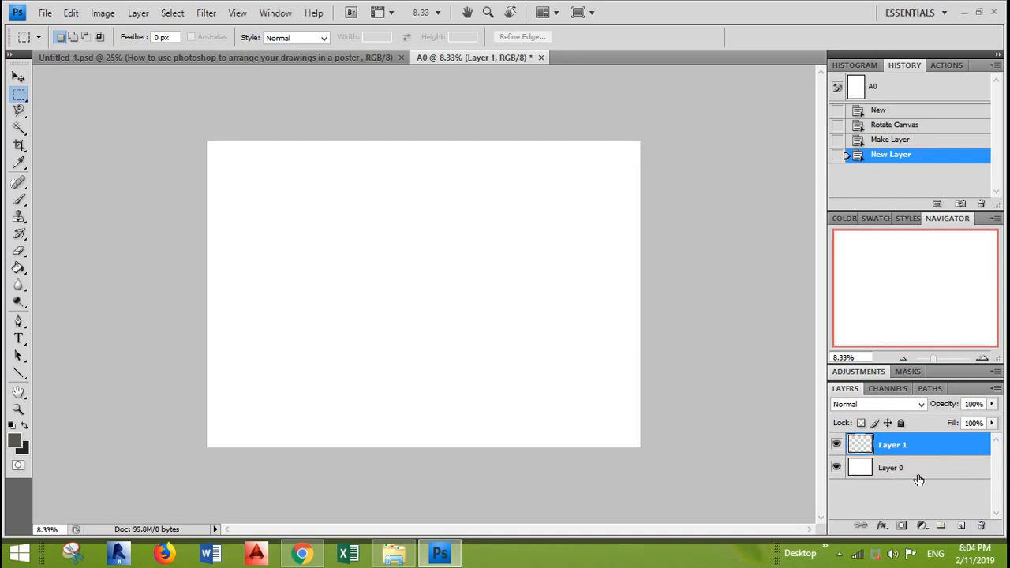
- Open the PDF drawing "basement -1" from the drawings folder, importing it at 150 pixels/inch in RGB Color, 8 bit
left_click(45, 15)
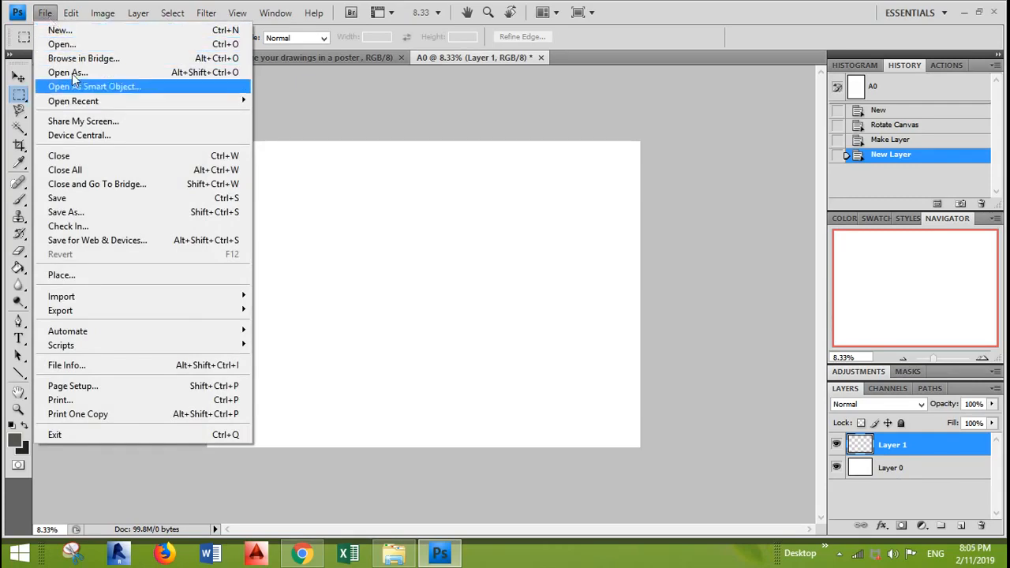
left_click(67, 45)
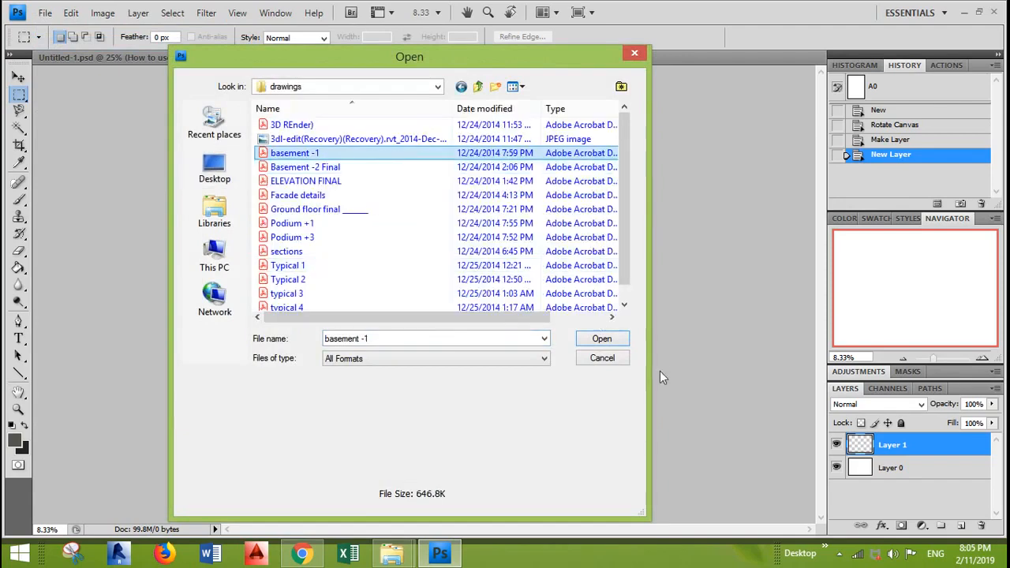
left_click(598, 337)
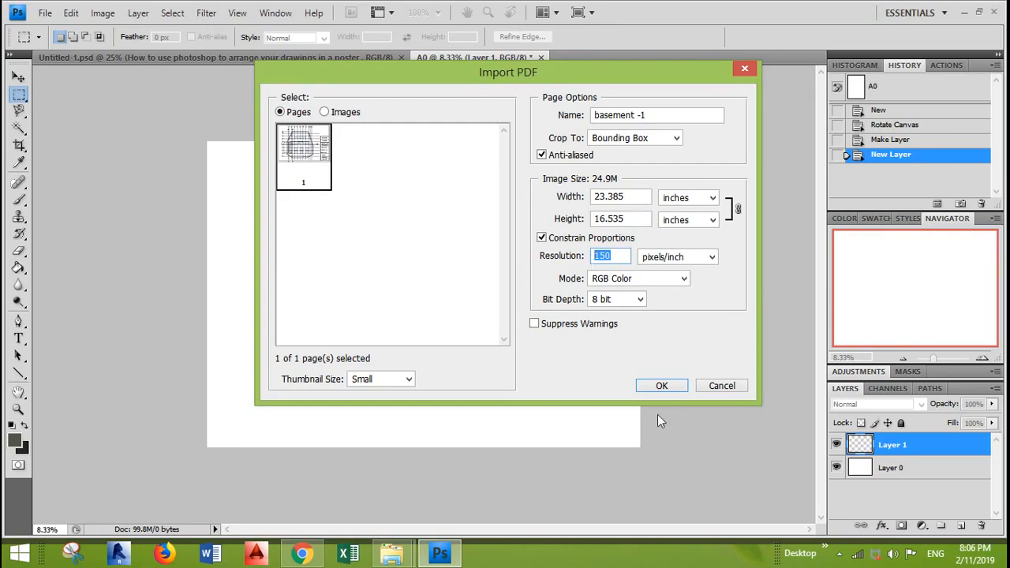
left_click(662, 387)
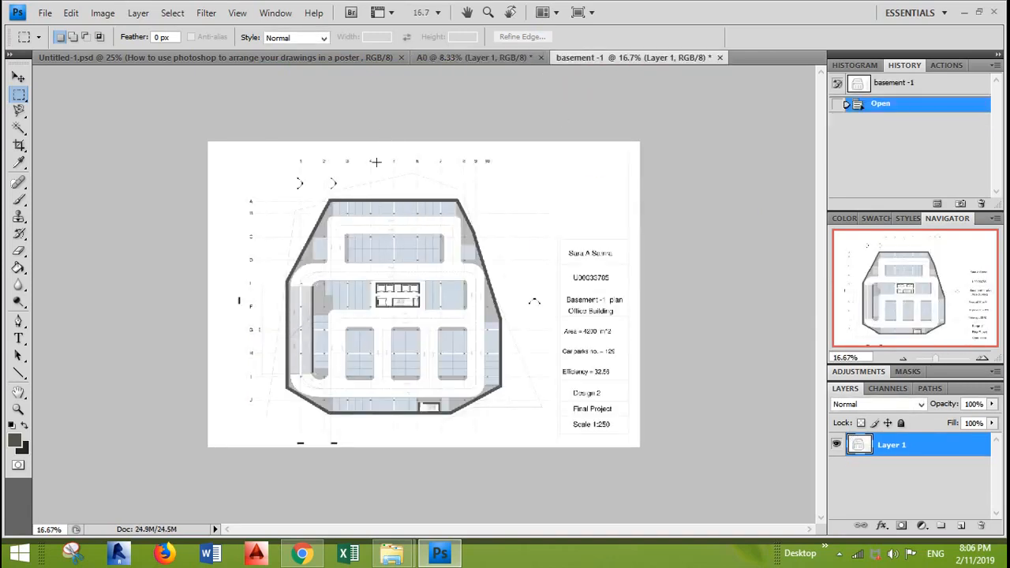
- Select the basement floor plan with a rectangular marquee just inside the sheet border, leaving out the title block text
key("ctrl+plus")
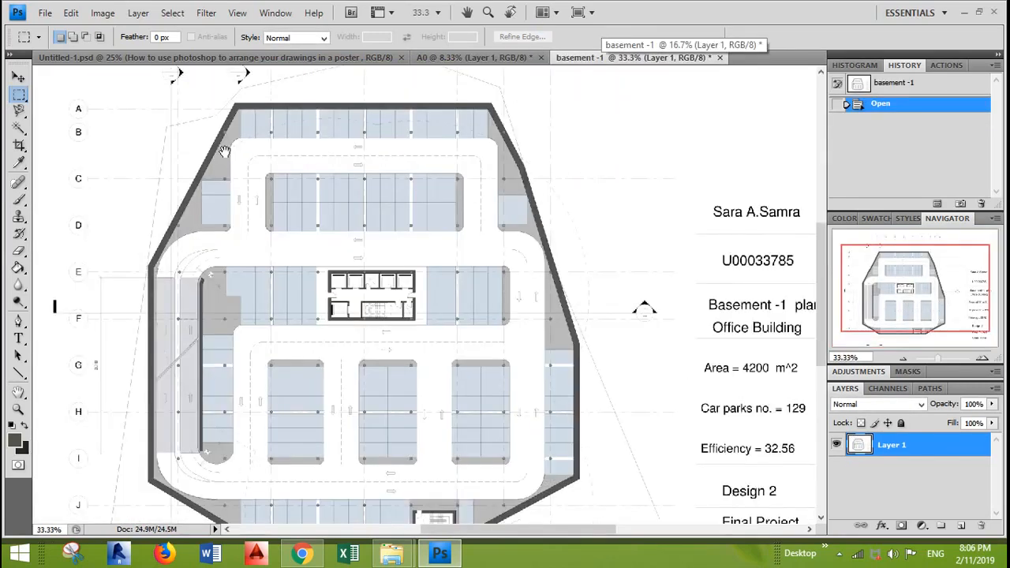
left_click_drag(158, 177, 408, 316)
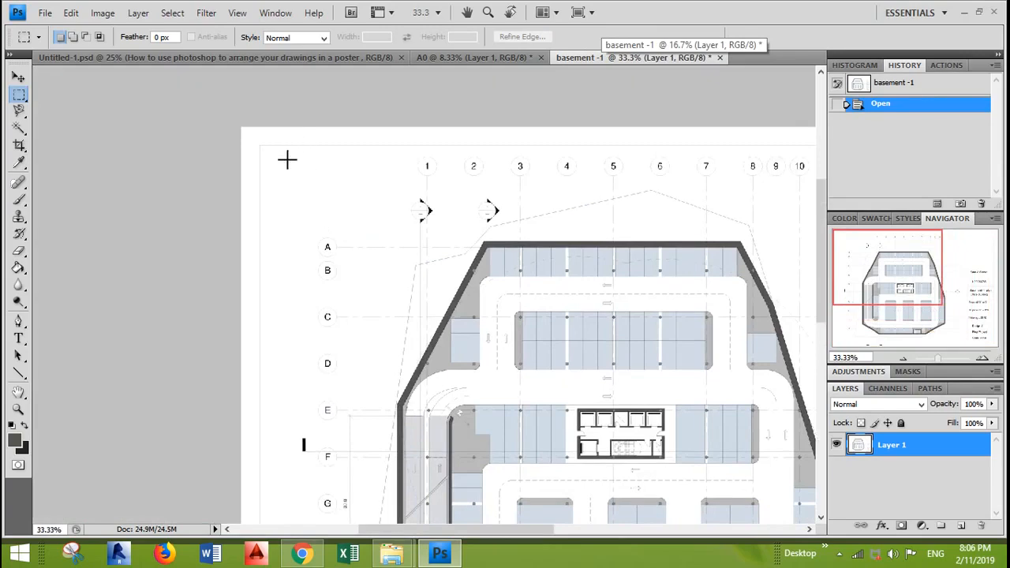
left_click_drag(487, 324, 785, 439)
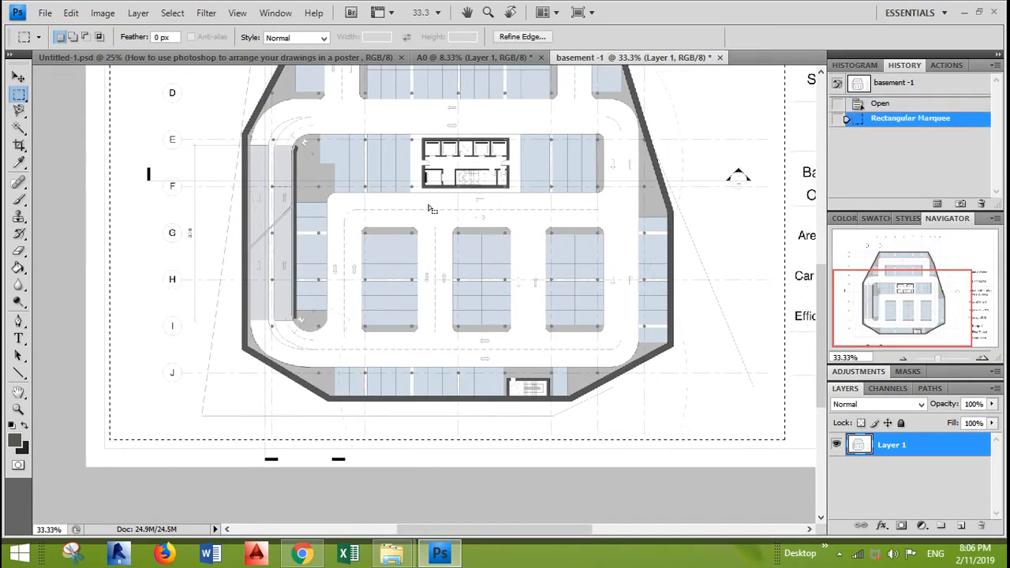
left_click_drag(375, 137, 439, 385)
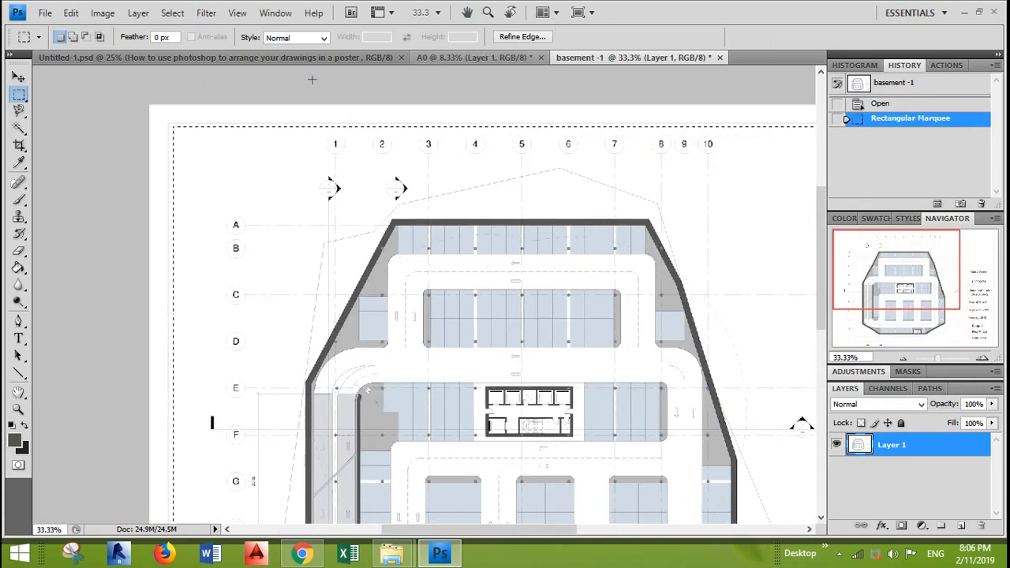
- Paste the copied basement plan into the A0 document and move it to the lower-left area of the poster
left_click(276, 58)
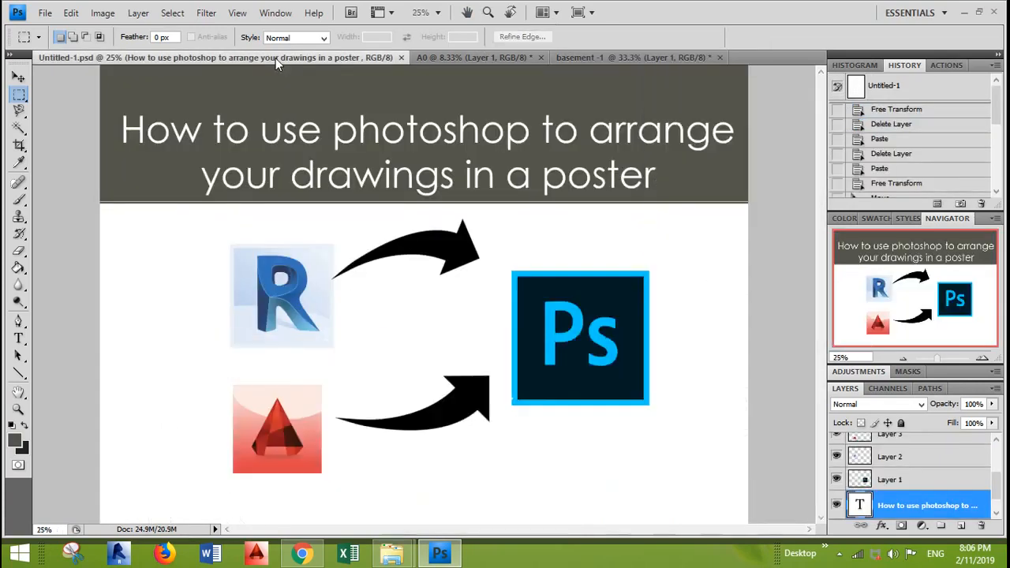
left_click(468, 57)
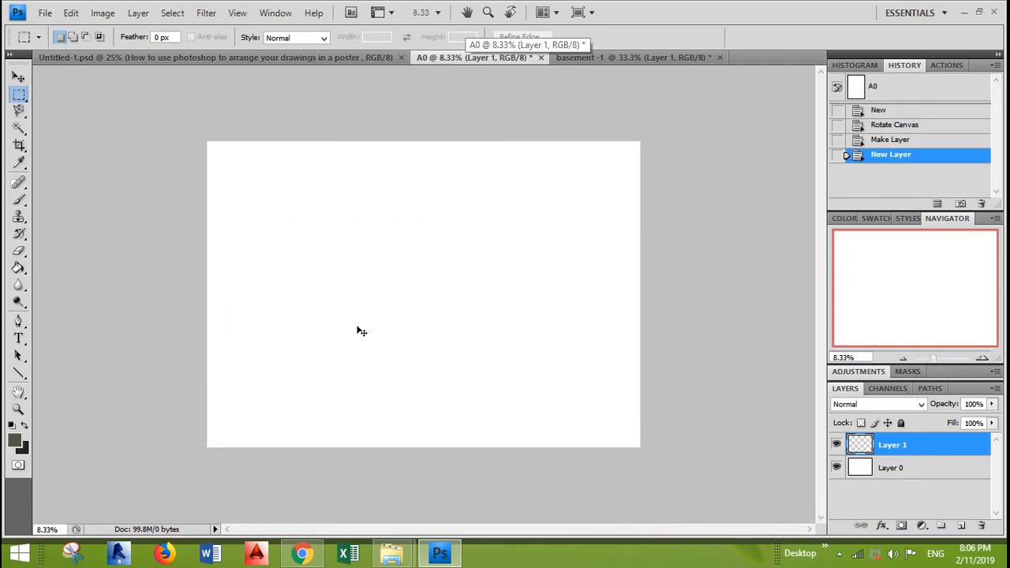
key("ctrl+v")
left_click(18, 76)
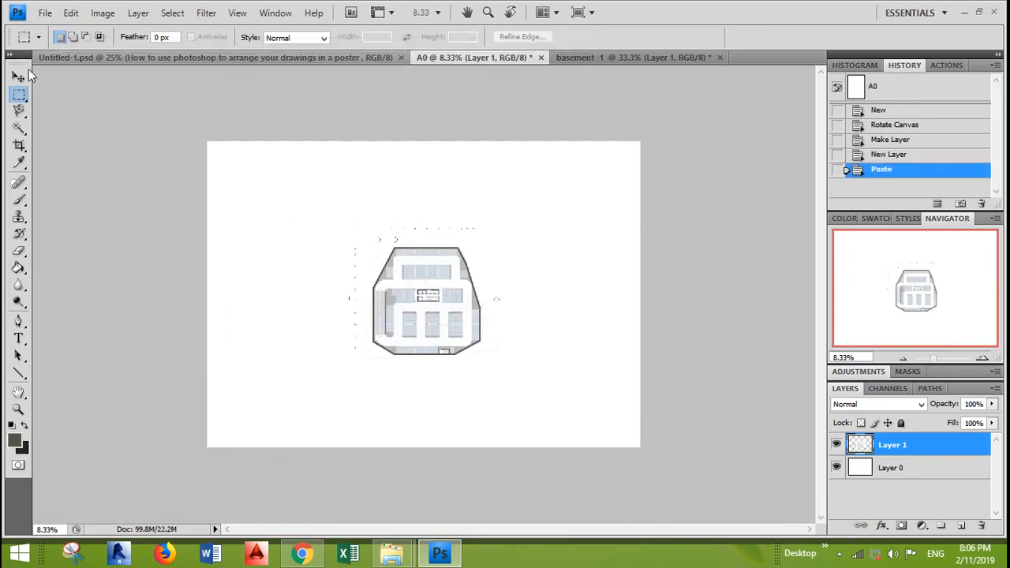
left_click_drag(456, 314, 388, 356)
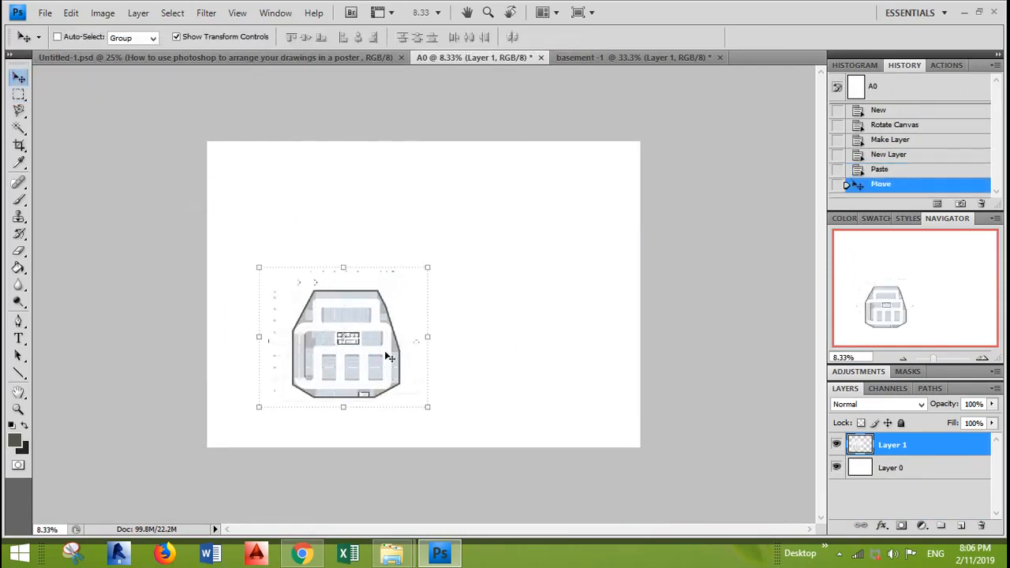
- Fill Layer 0 with the dark grey foreground colour and set the basement plan layer's blend mode to Multiply
left_click(907, 473)
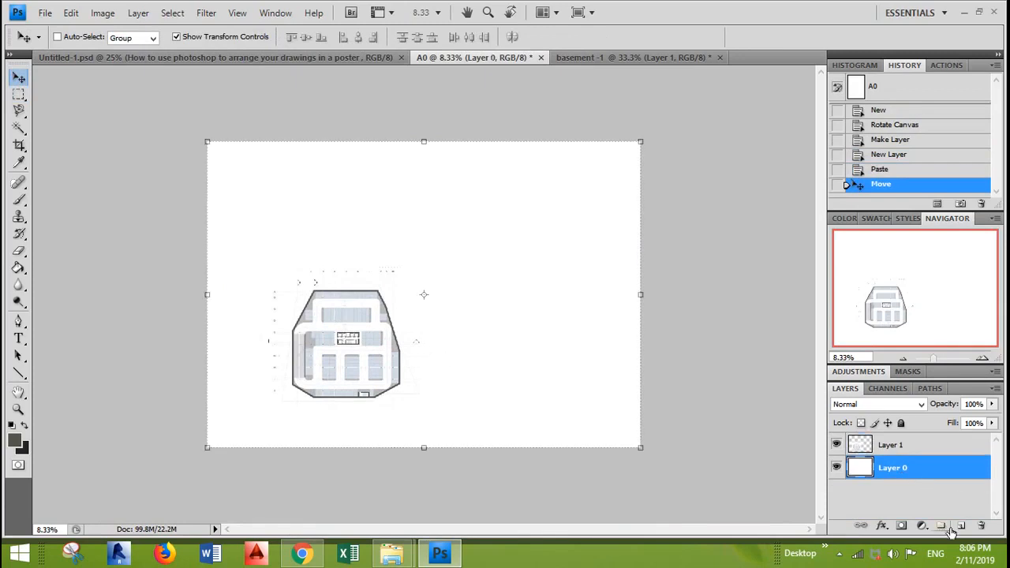
left_click(19, 268)
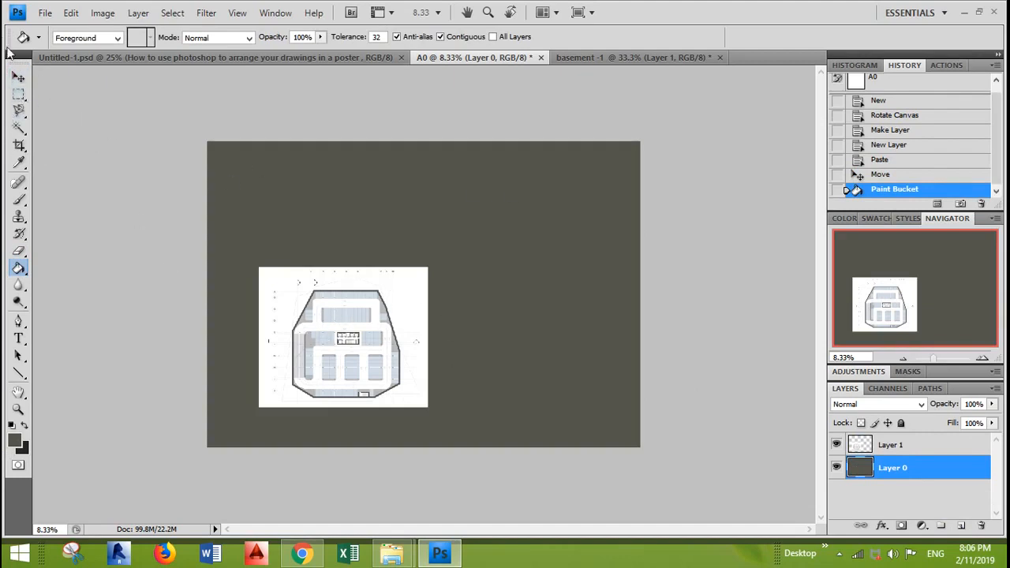
left_click(911, 448)
left_click(867, 404)
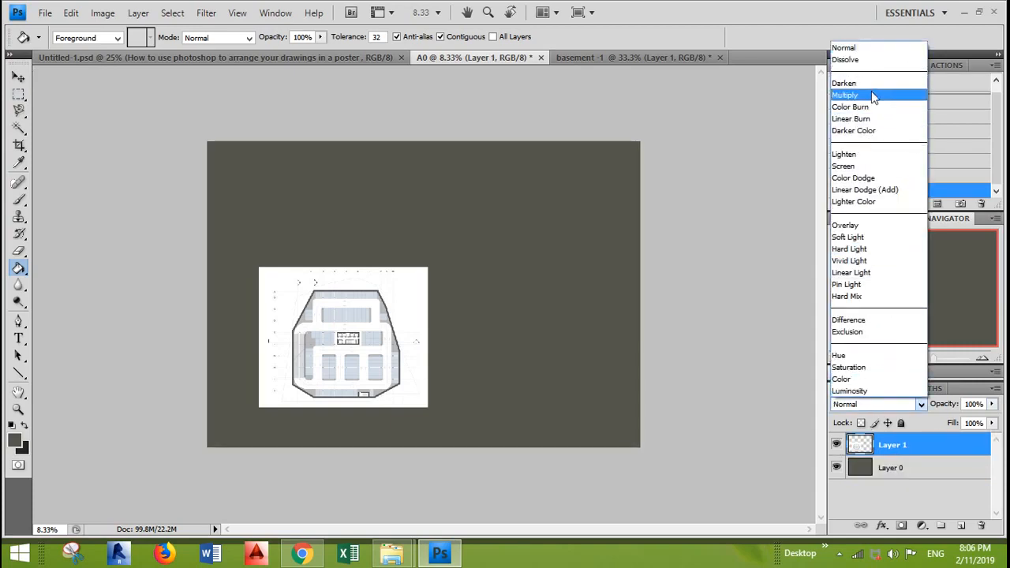
left_click(870, 95)
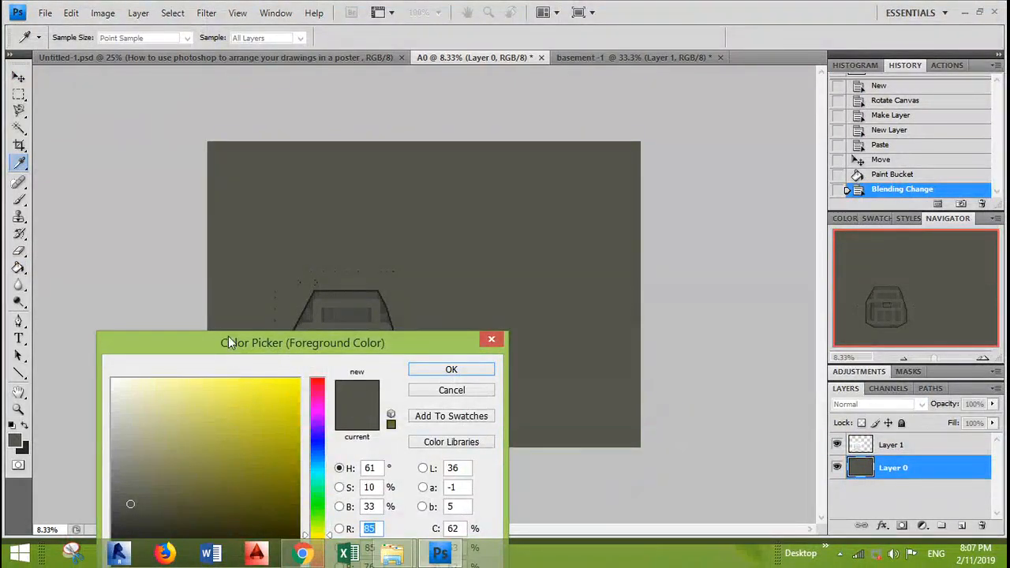
- Change the foreground colour to mid-grey #a1a1a1 and refill Layer 0 with it
left_click_drag(228, 337, 392, 144)
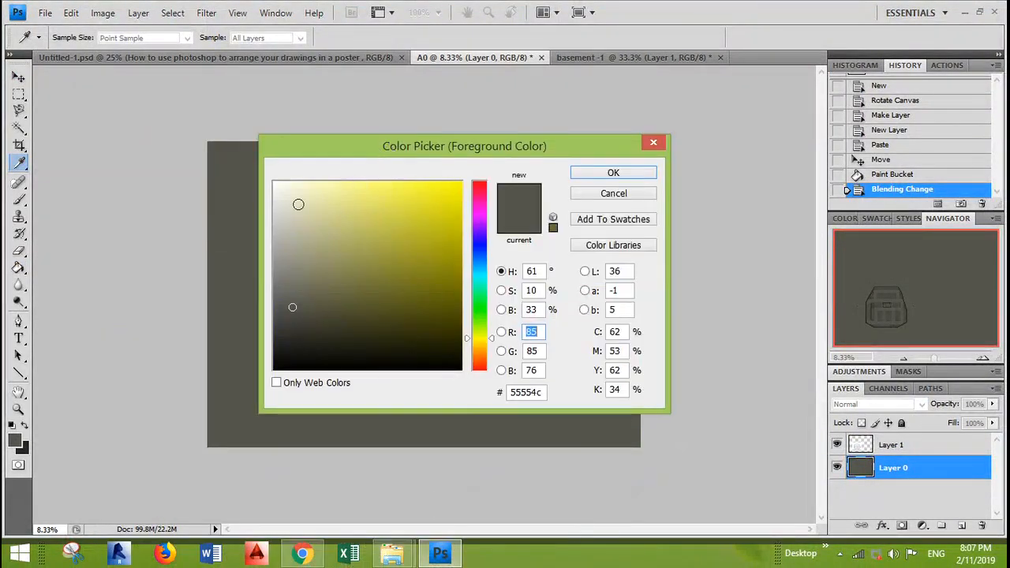
mouse_move(299, 204)
left_mouse_down()
mouse_move(273, 224)
mouse_move(266, 247)
left_mouse_up()
left_click(607, 173)
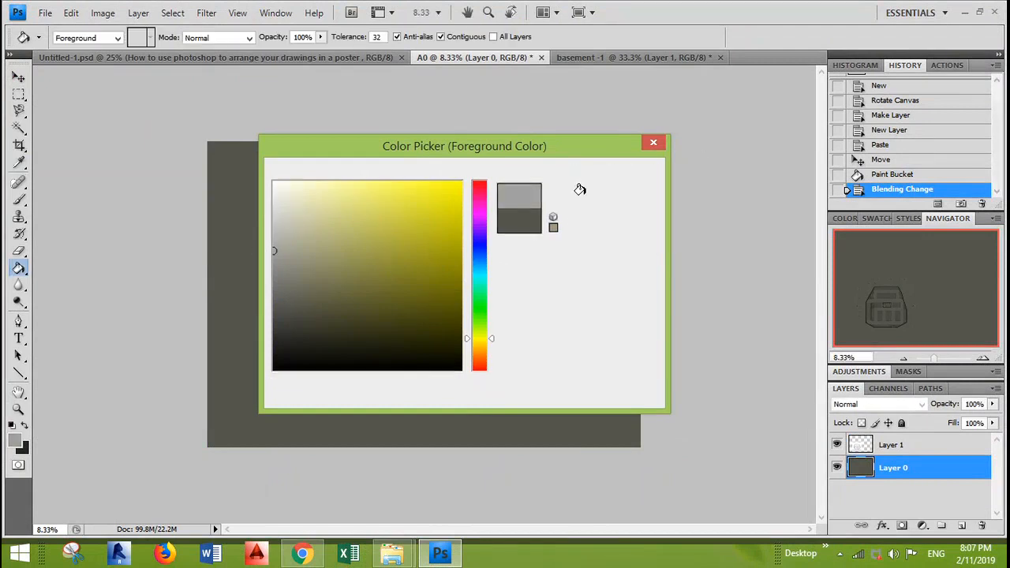
left_click(557, 249)
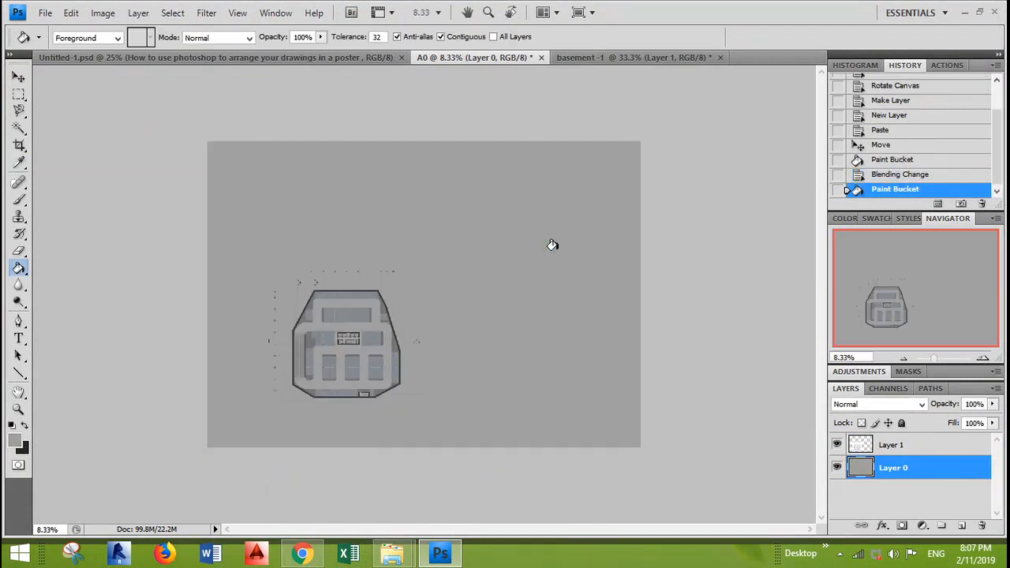
- Select the basement plan layer and move the plan to the middle of the poster
key("v")
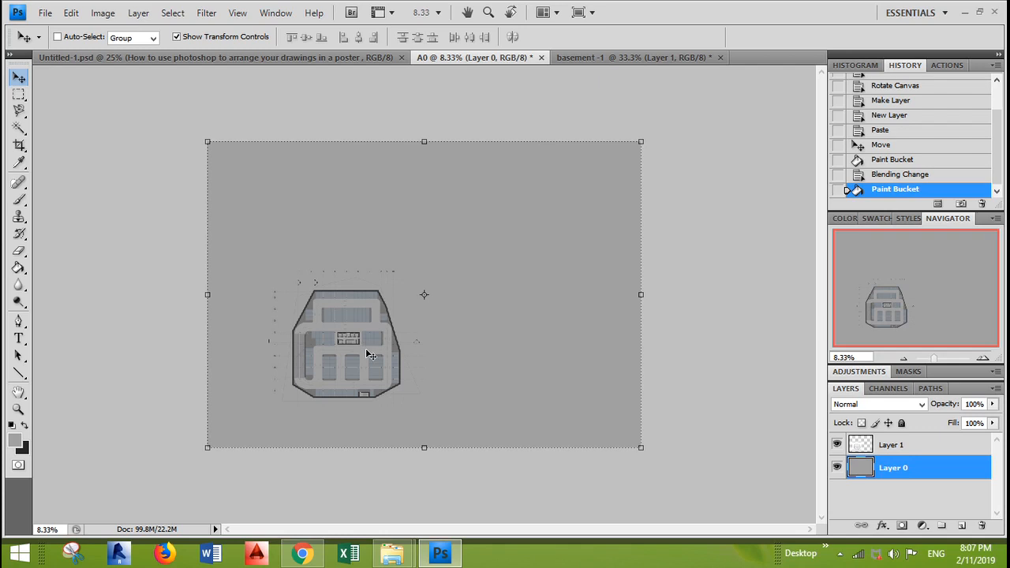
left_click(341, 397, "ctrl")
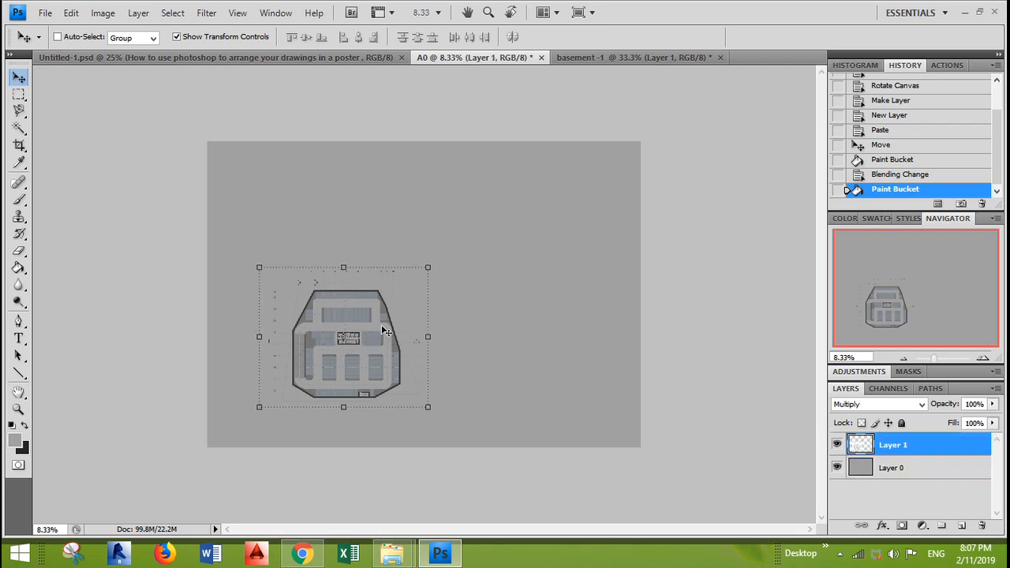
left_click_drag(385, 332, 445, 279)
- Examine up close how the basement plan's linework blends with the grey background
key("ctrl+plus")
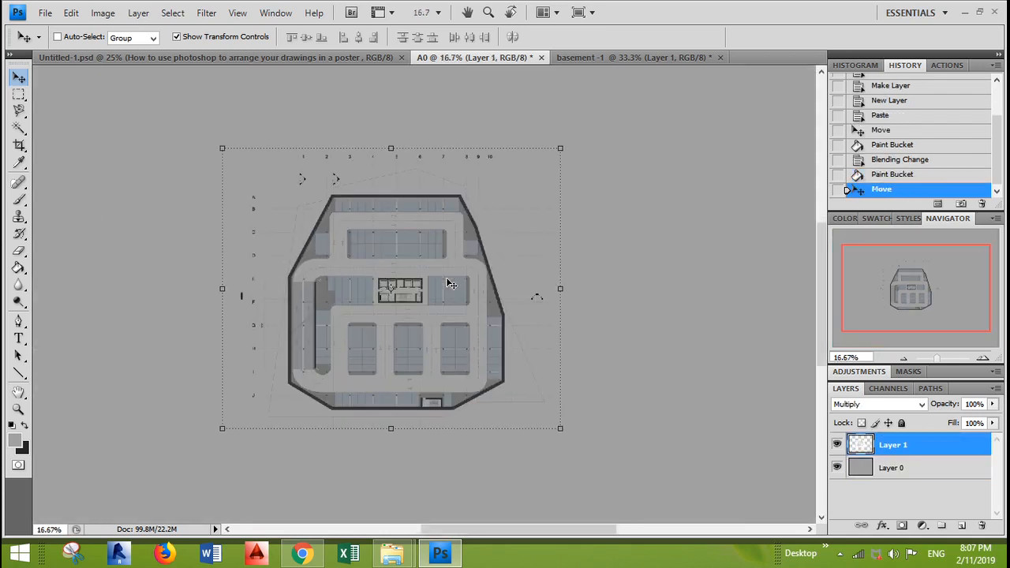
key("ctrl+plus")
key("ctrl+plus")
key("ctrl+plus")
key("ctrl+minus")
key("ctrl+minus")
key("ctrl+minus")
key("ctrl+minus")
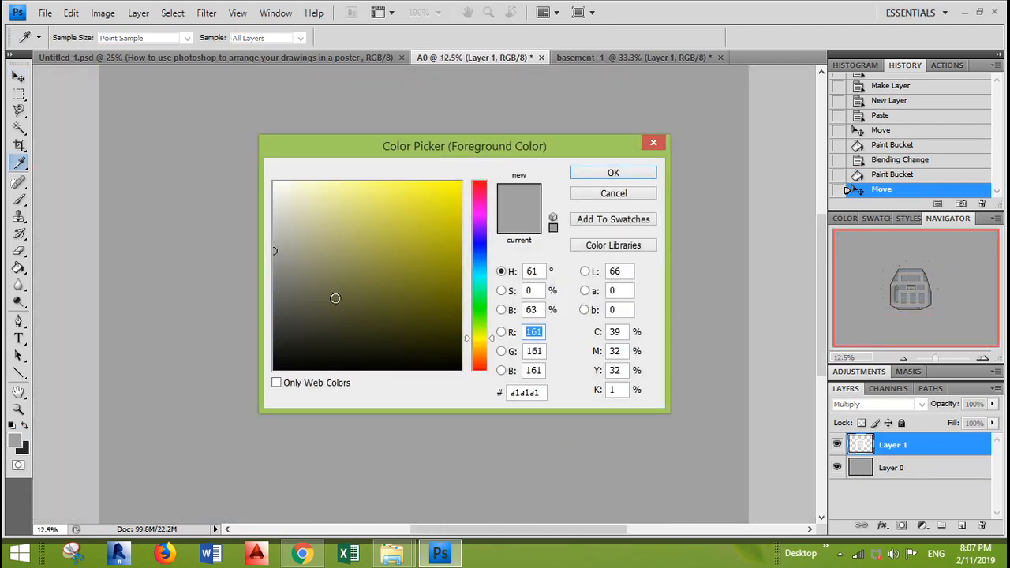
- Change the foreground colour to a light beige and fill Layer 0 with it as the poster background
left_click(291, 210)
left_click(647, 179)
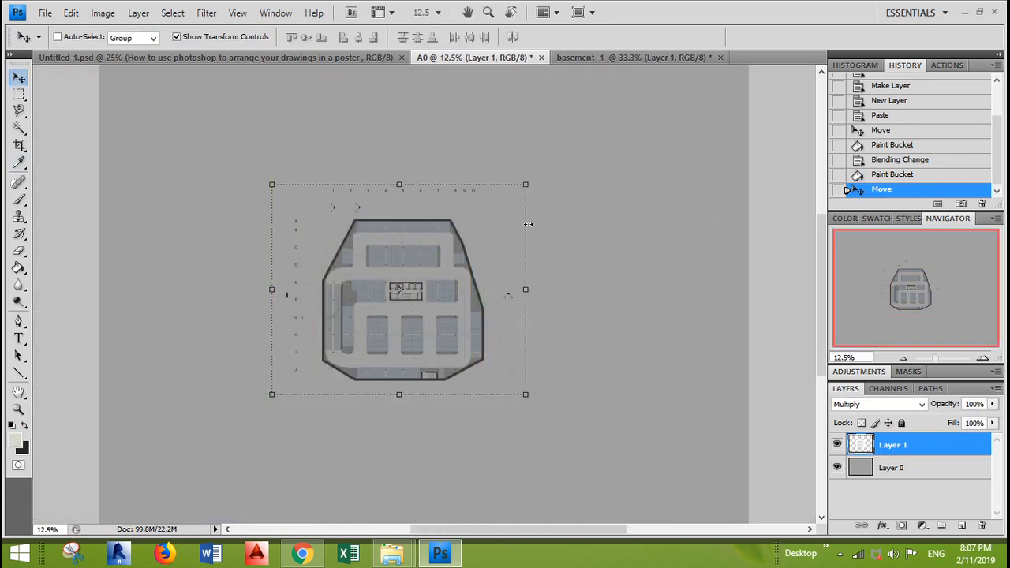
left_click(18, 269)
left_click(924, 467)
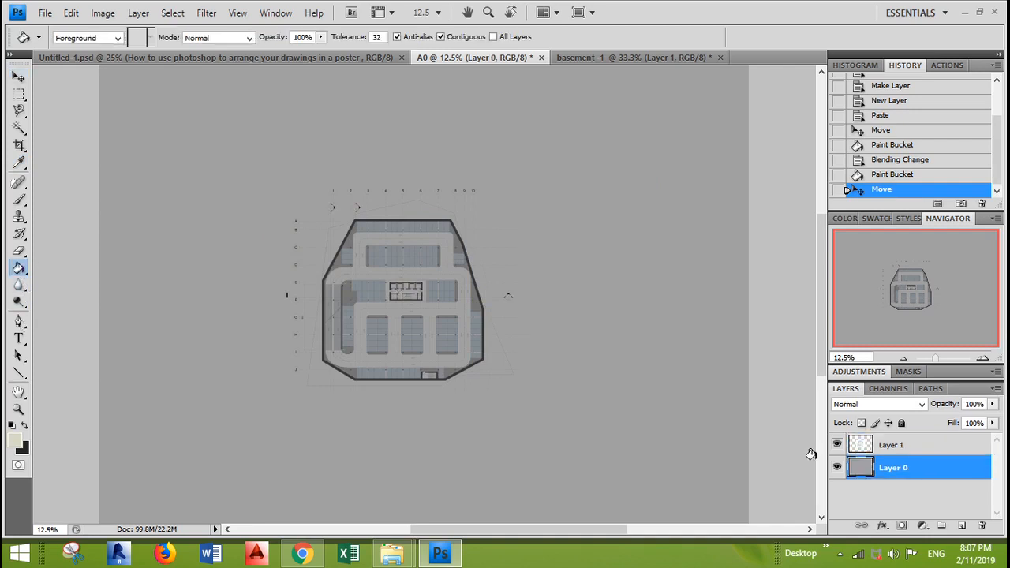
left_click(638, 456)
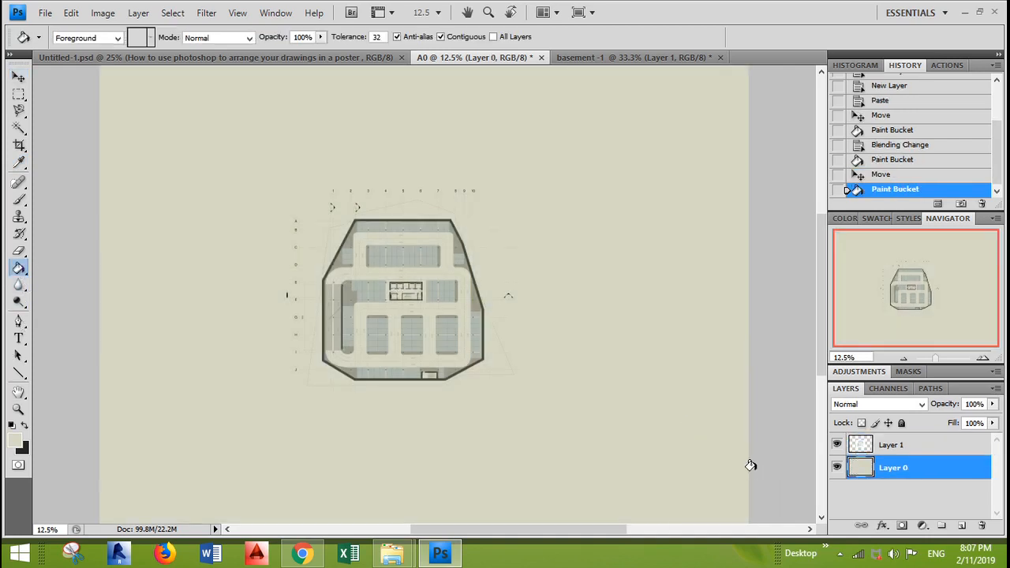
- Select the basement plan layer and move the plan to the upper-right area of the poster
left_click(19, 94)
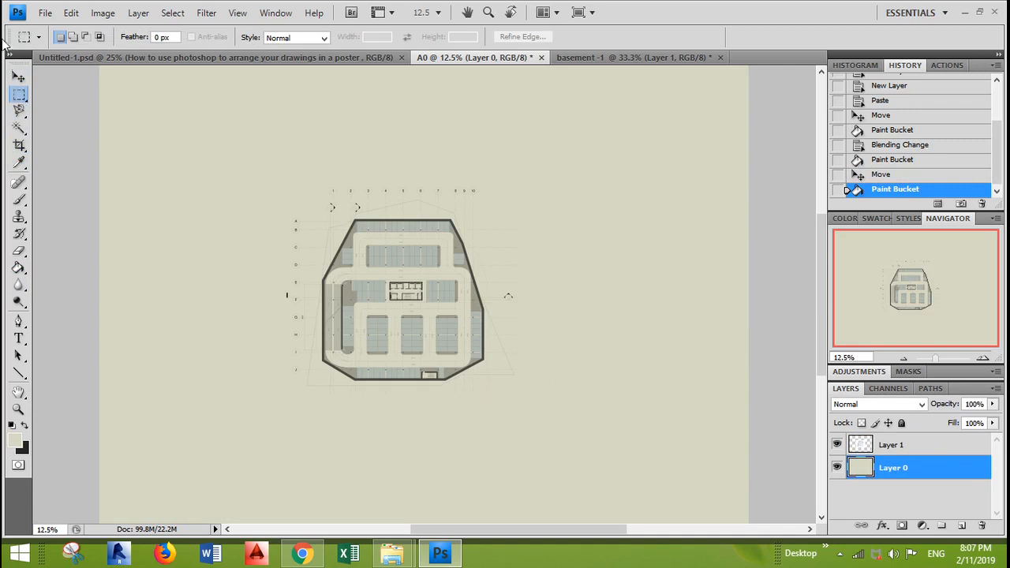
left_click(18, 77)
left_click(399, 330, "ctrl")
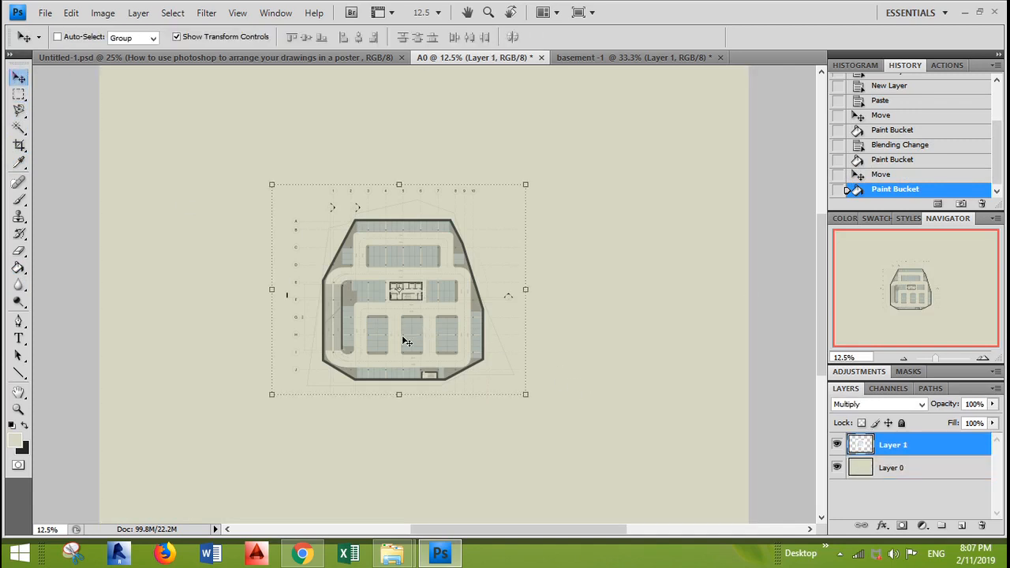
mouse_move(405, 341)
left_mouse_down()
mouse_move(663, 323)
mouse_move(548, 221)
mouse_move(541, 267)
mouse_move(551, 272)
left_mouse_up()
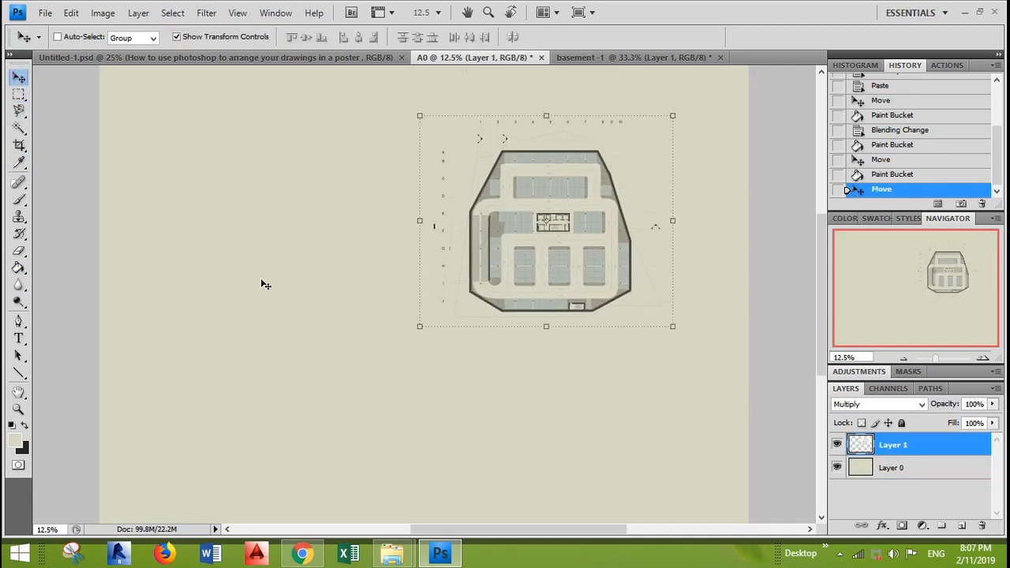
key("ctrl+minus")
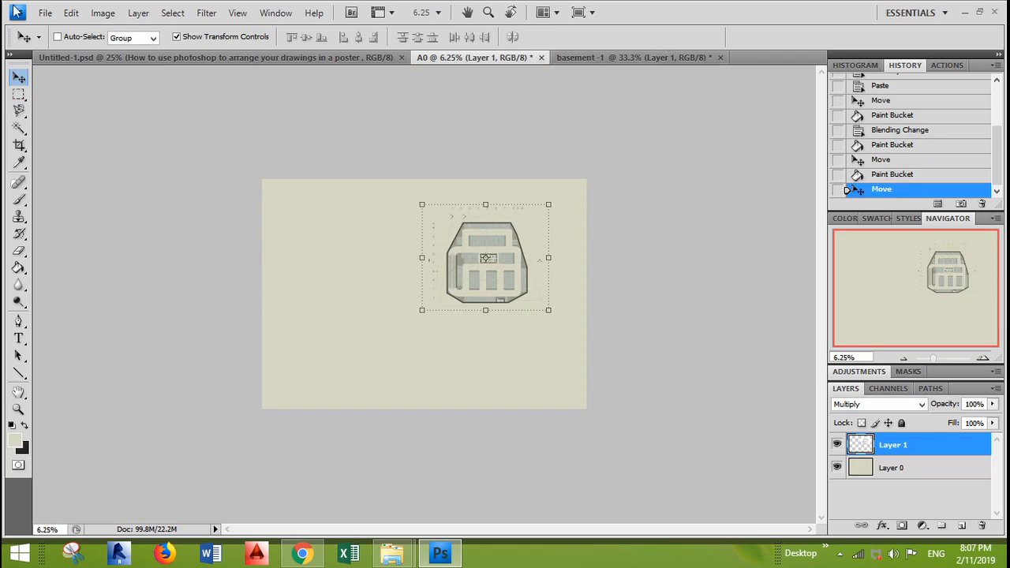
- Open the PDF drawing "Ground floor final ______" from the drawings folder, importing it at 150 pixels/inch in RGB Color, 8 bit
left_click(47, 14)
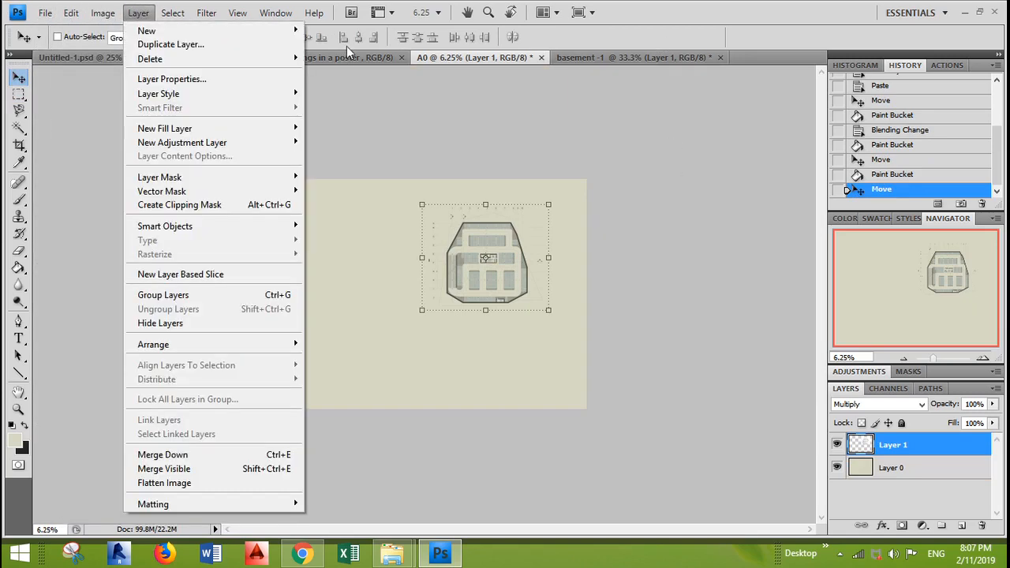
left_click(590, 57)
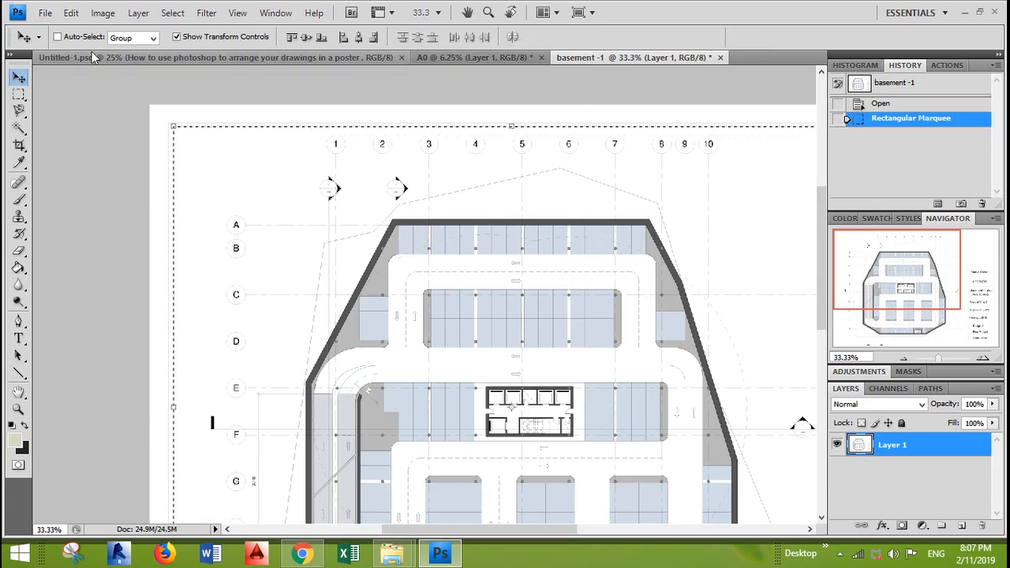
left_click(49, 57)
left_click(44, 16)
left_click(68, 42)
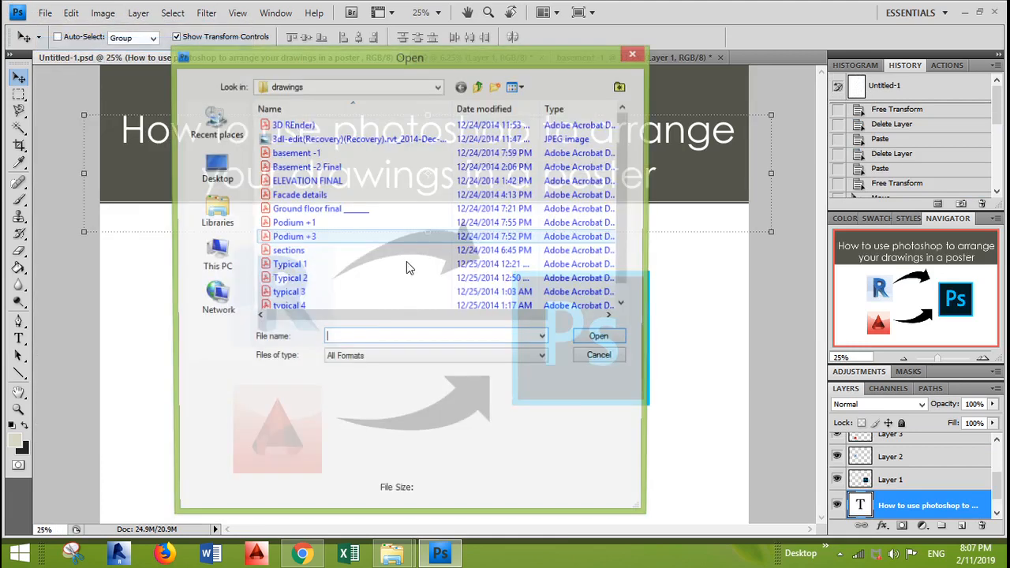
left_click(308, 209)
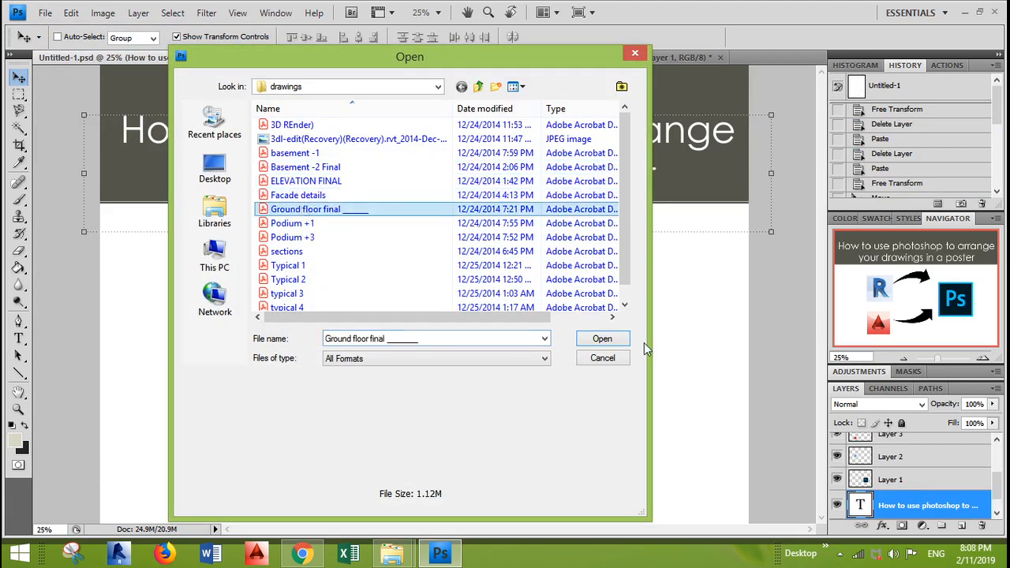
left_click(581, 340)
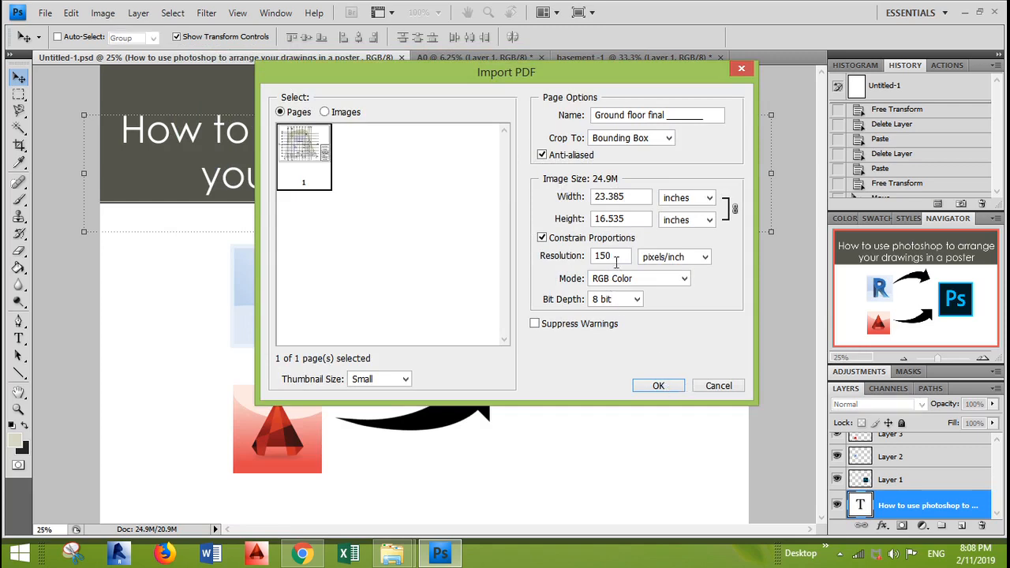
left_click(644, 387)
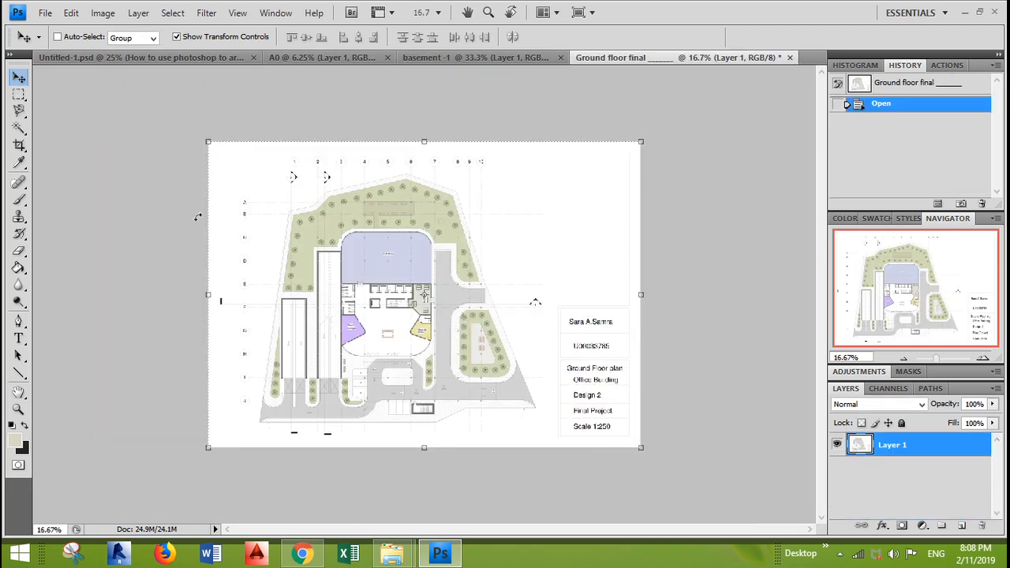
- Select the ground floor plan with a rectangular marquee just inside the sheet border, leaving out the title block text
left_click(19, 94)
key("ctrl+plus")
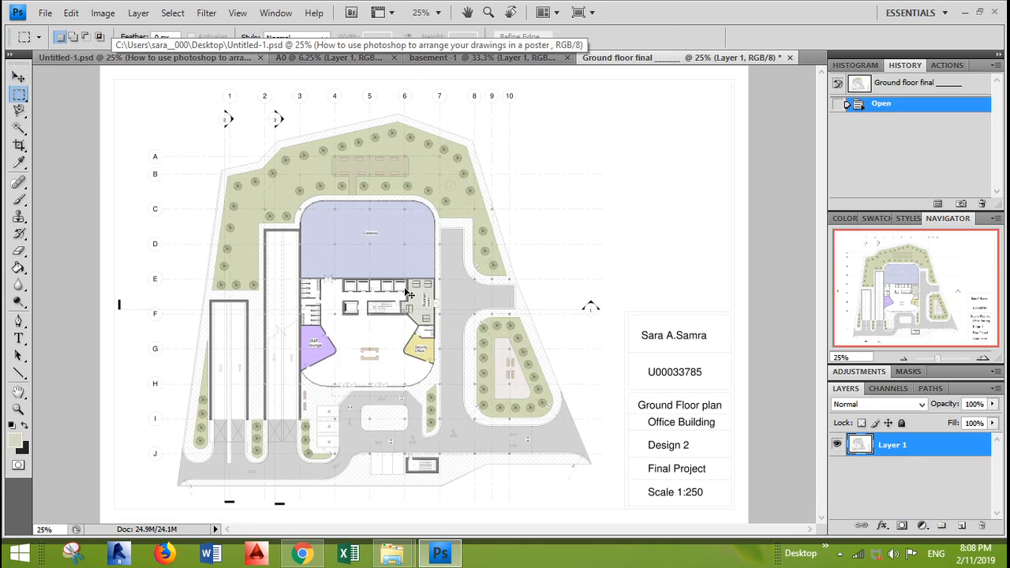
key("ctrl+plus")
key("ctrl+plus")
left_click_drag(287, 286, 544, 487)
left_click_drag(307, 325, 360, 426)
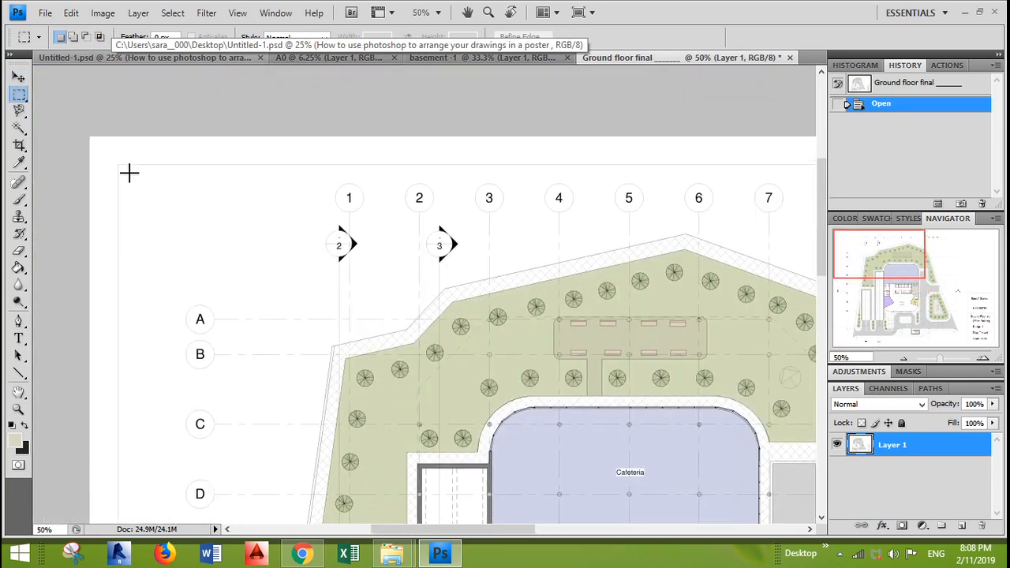
left_click_drag(124, 168, 754, 159)
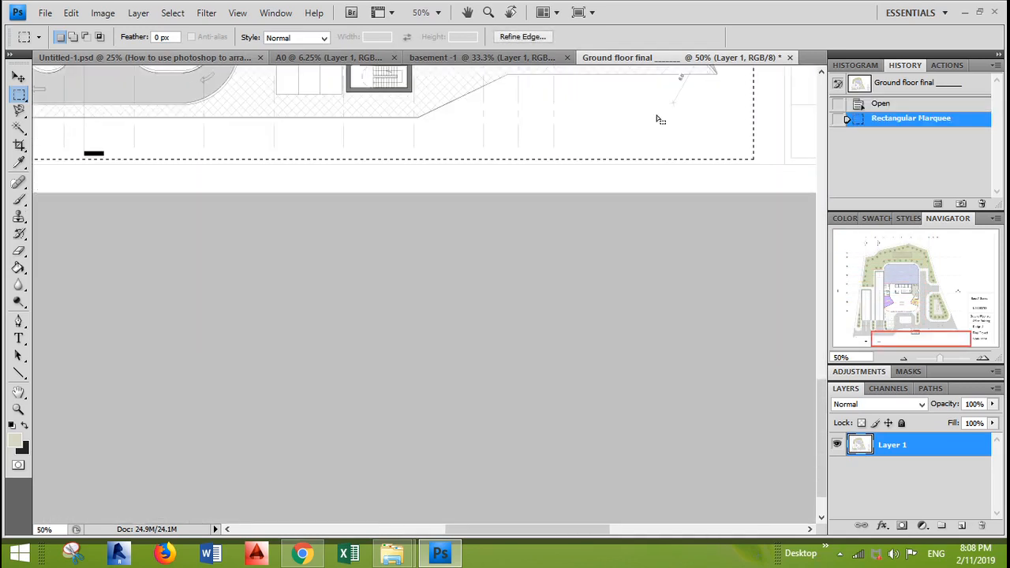
- Paste the copied ground floor plan into the A0 document with Multiply blending, placing it on the poster to the left of the basement plan
left_click(334, 59)
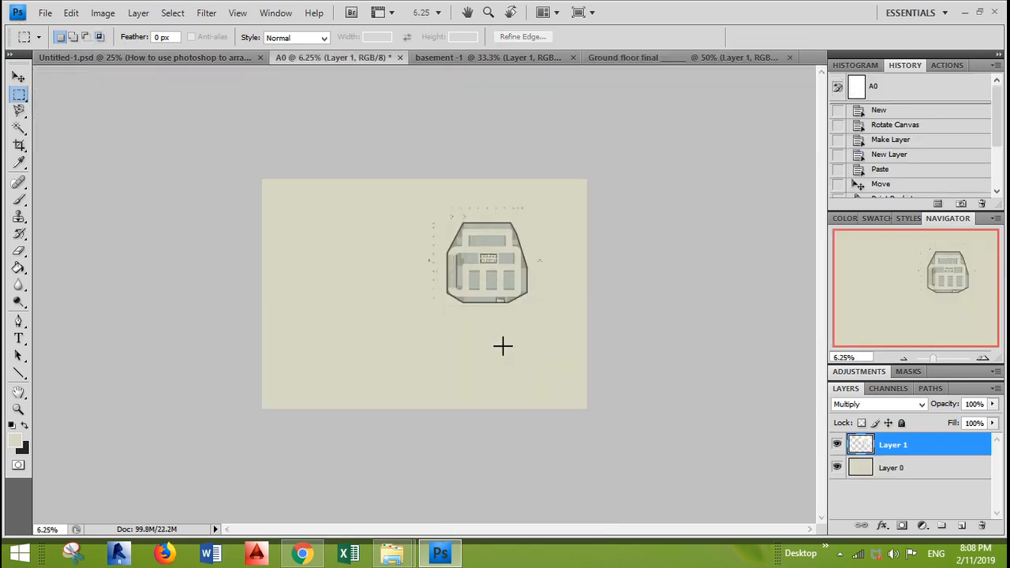
key("ctrl+v")
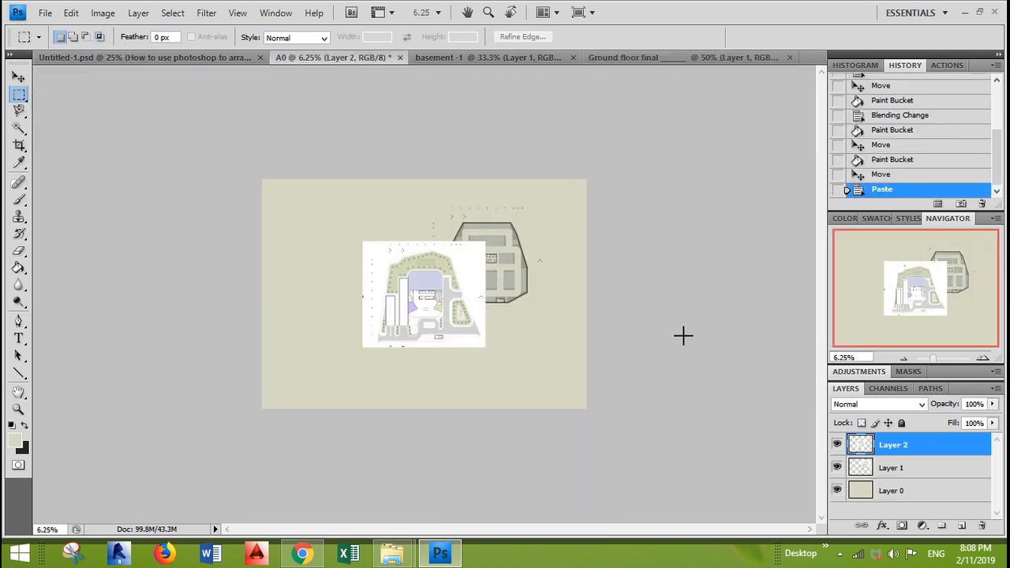
left_click(877, 404)
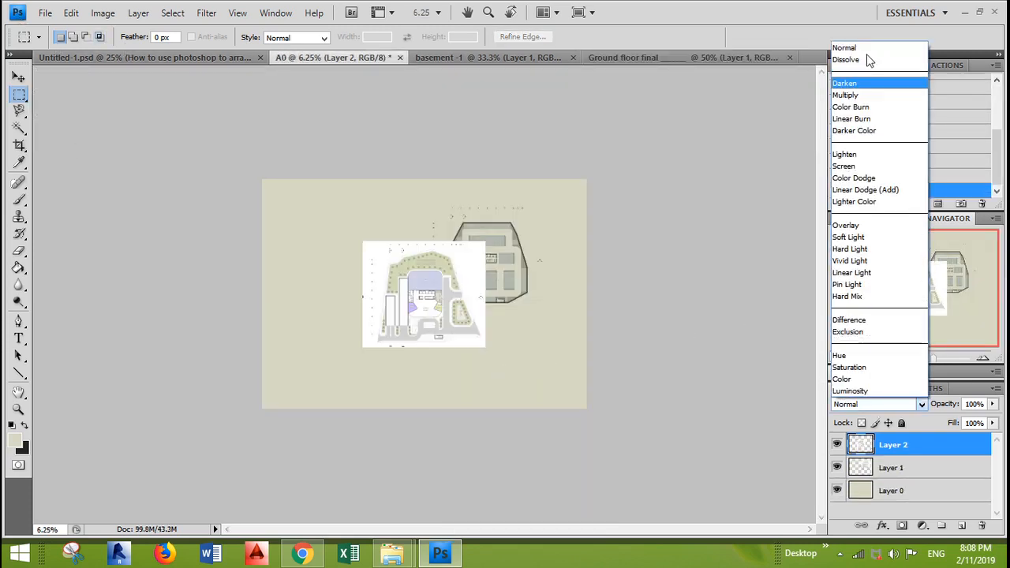
left_click(866, 96)
key("v")
left_click_drag(436, 323, 359, 289)
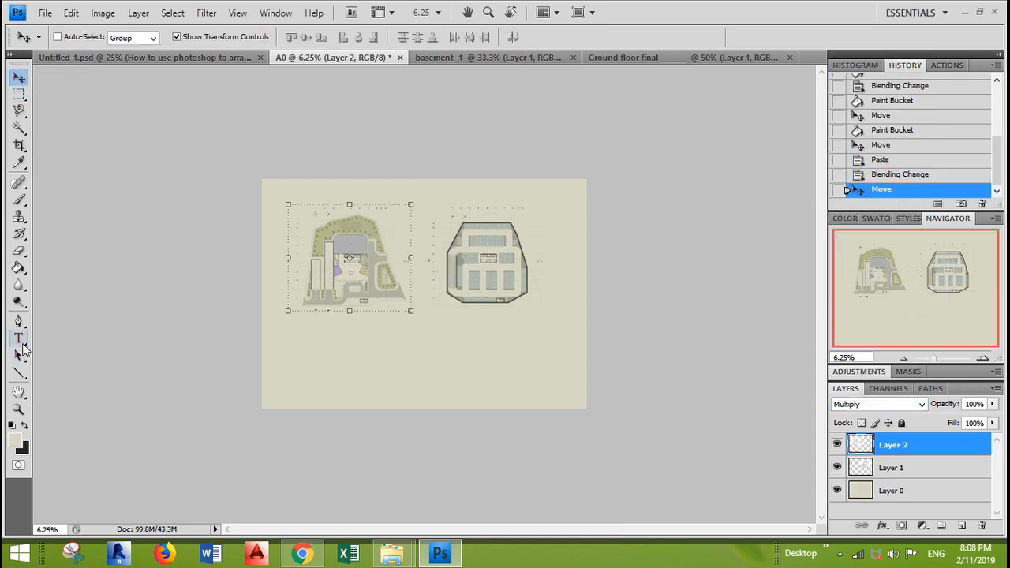
- Create a wide caption text box below the ground floor plan and enter "gro" in Century Gothic Regular, 72 pt, centred
left_click(19, 339)
left_click_drag(312, 340, 422, 353)
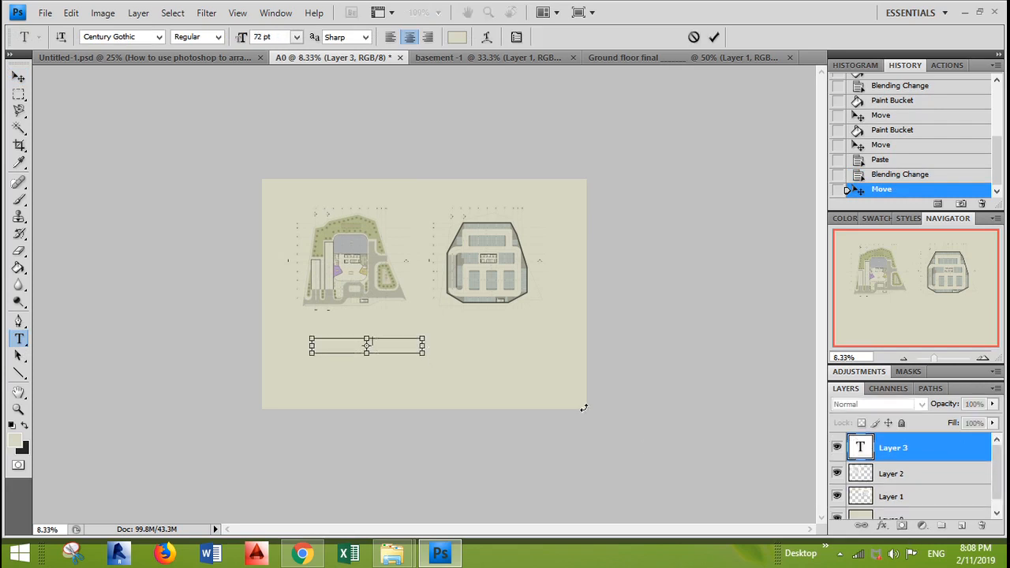
key("ctrl+plus")
key("ctrl+plus")
key("ctrl+plus")
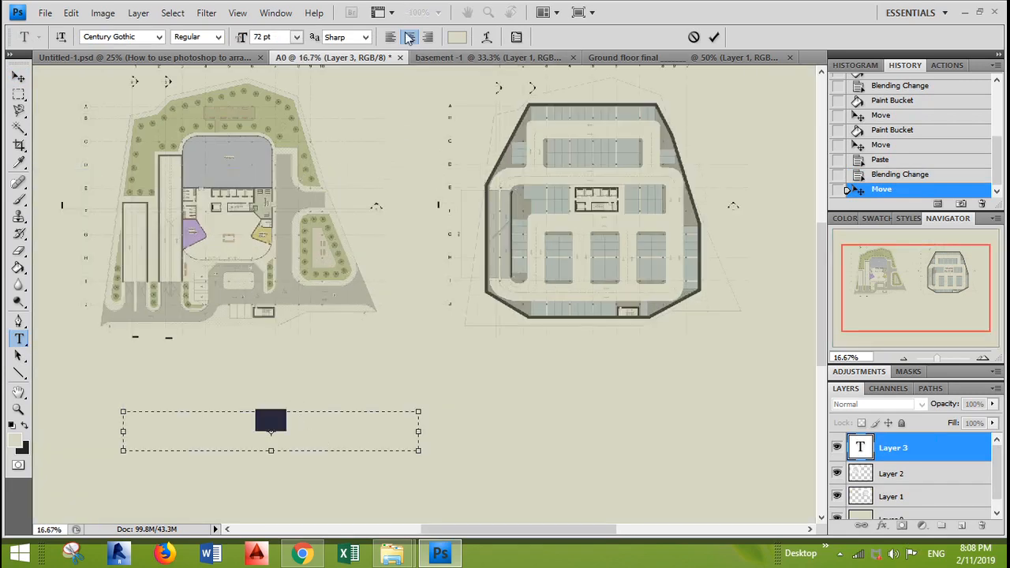
- Set the caption's text color to near-black, #090906
left_click(456, 37)
left_click(327, 363)
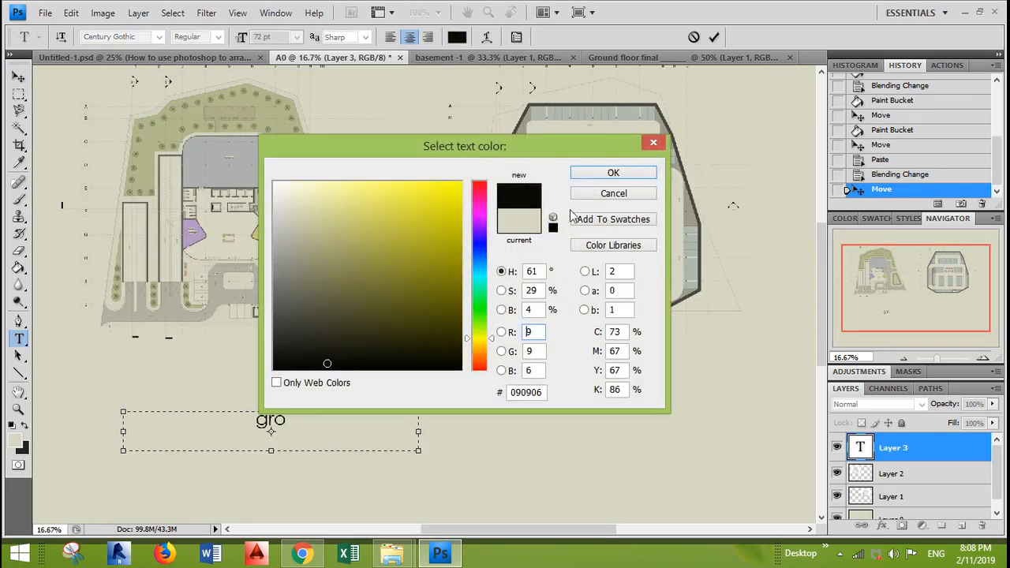
left_click(613, 172)
- Capitalize the caption's first letter and complete the text so that it reads "Ground floor plan"
left_click_drag(275, 423, 243, 423)
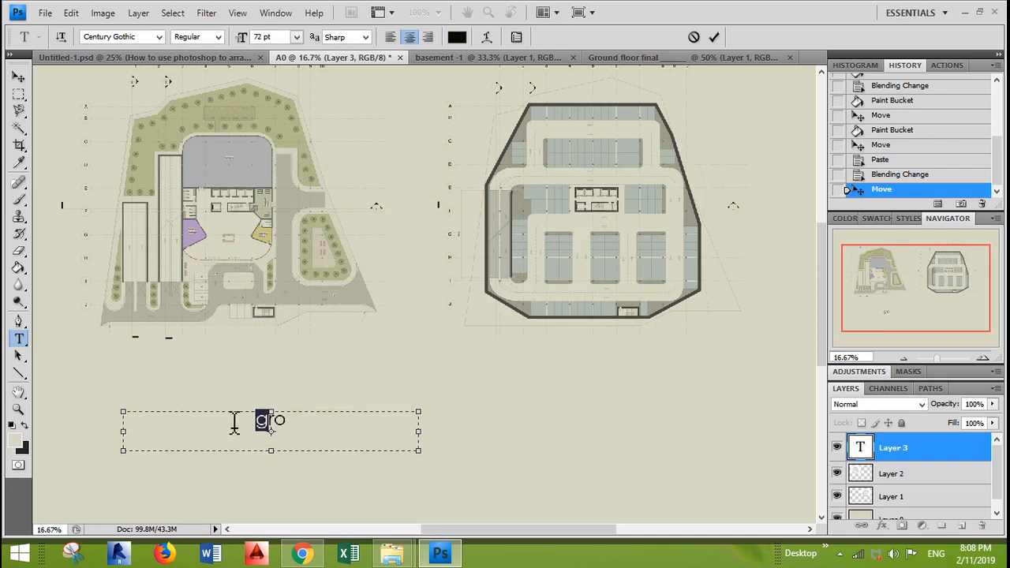
type("G")
left_click(313, 433)
type("und floor ")
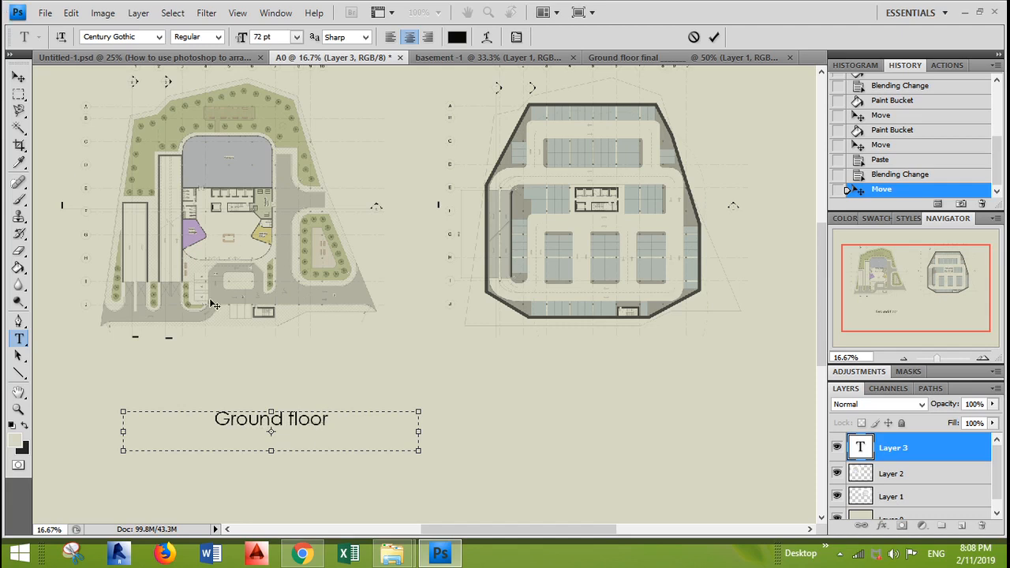
type("plan")
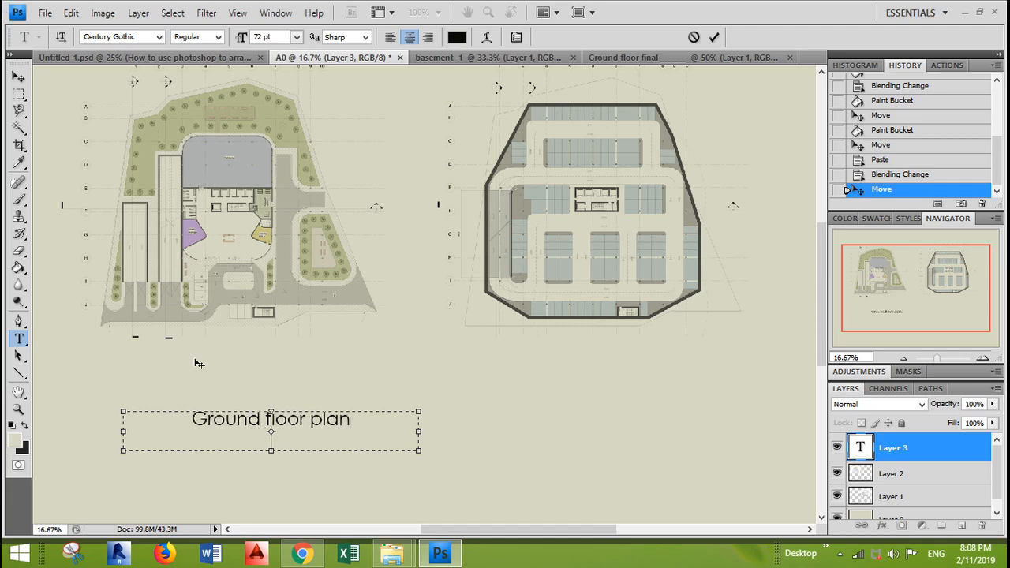
- Move the "Ground floor plan" caption up and to the left so it sits centred just beneath the ground floor drawing
left_click(18, 77)
left_click_drag(324, 431, 277, 385)
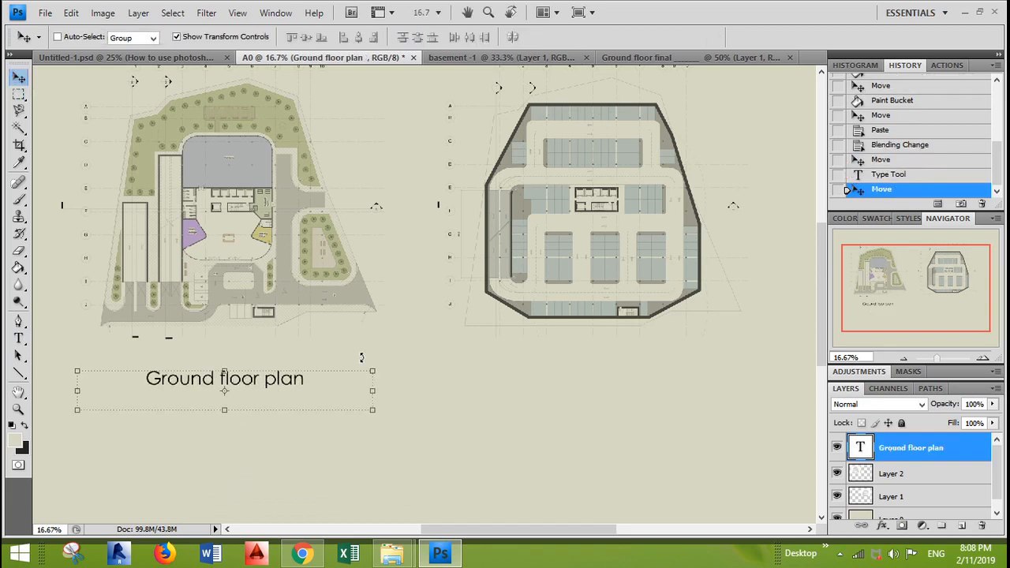
key("ctrl+minus")
key("ctrl+minus")
left_click(16, 96)
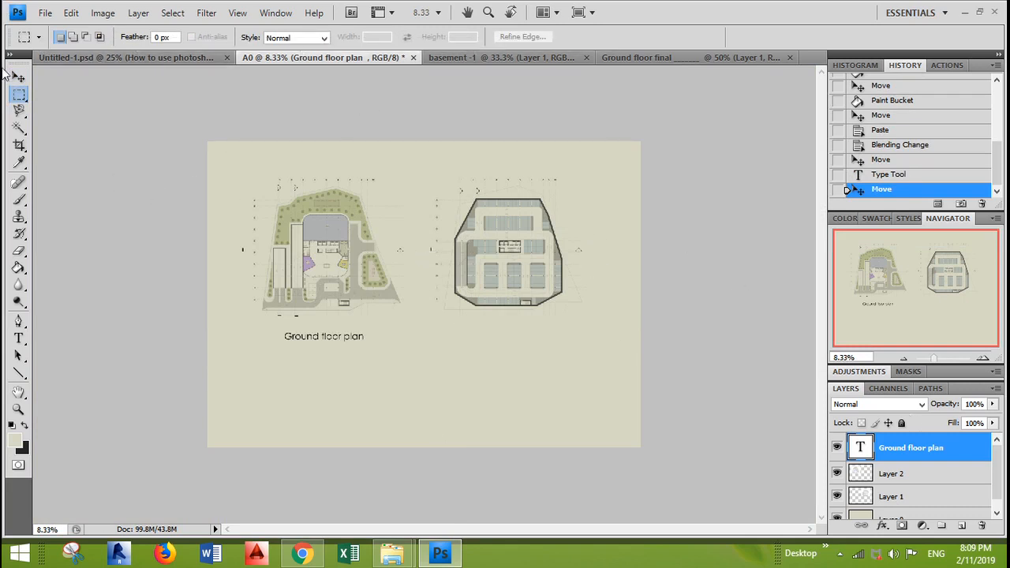
left_click(44, 14)
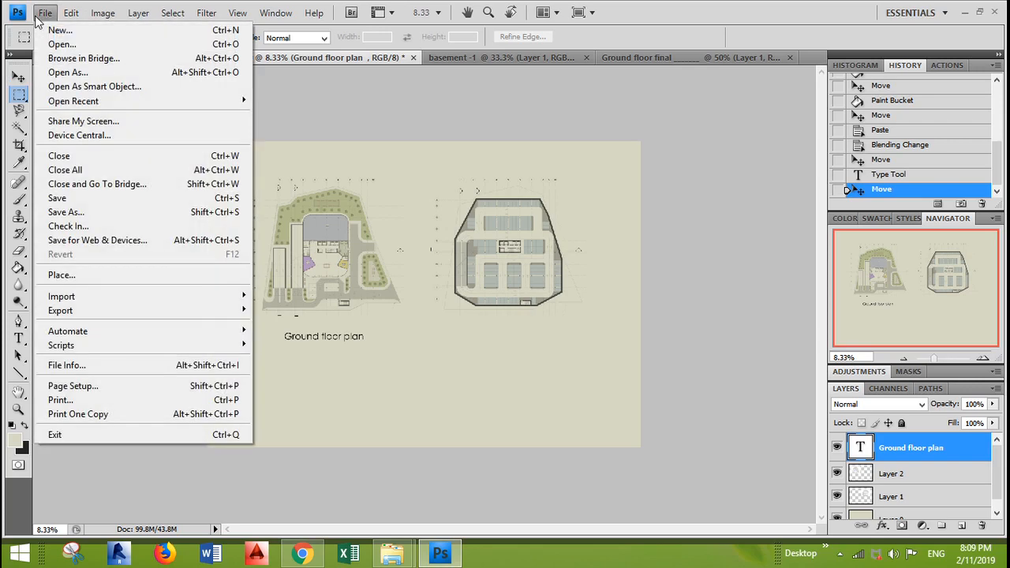
left_click(79, 212)
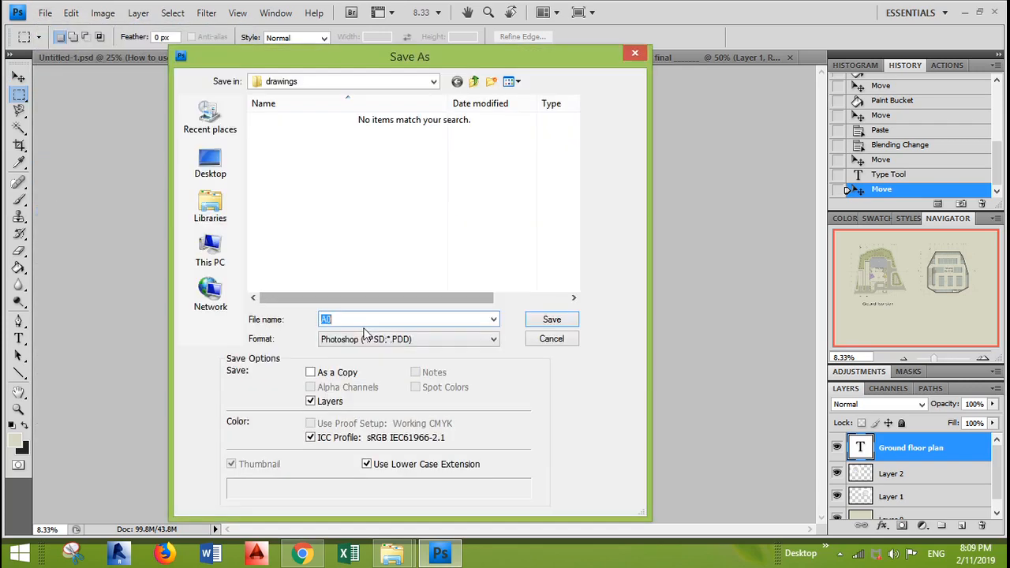
left_click(381, 340)
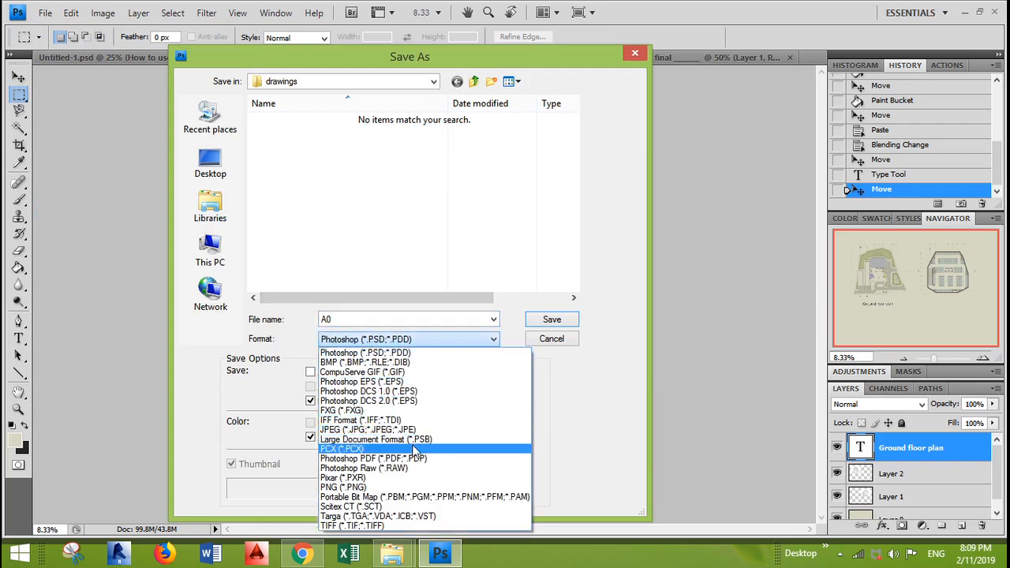
left_click(572, 343)
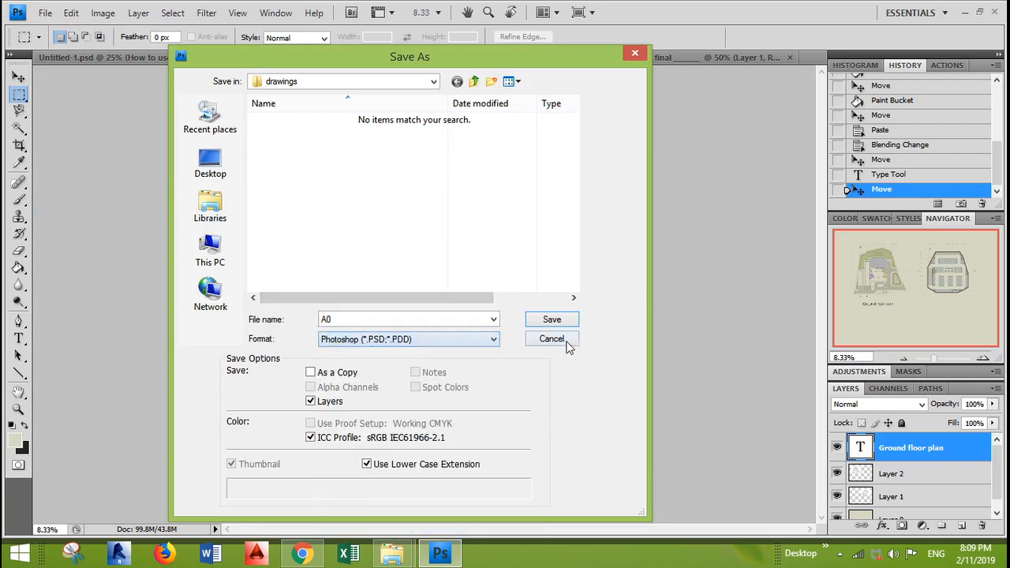
left_click(573, 341)
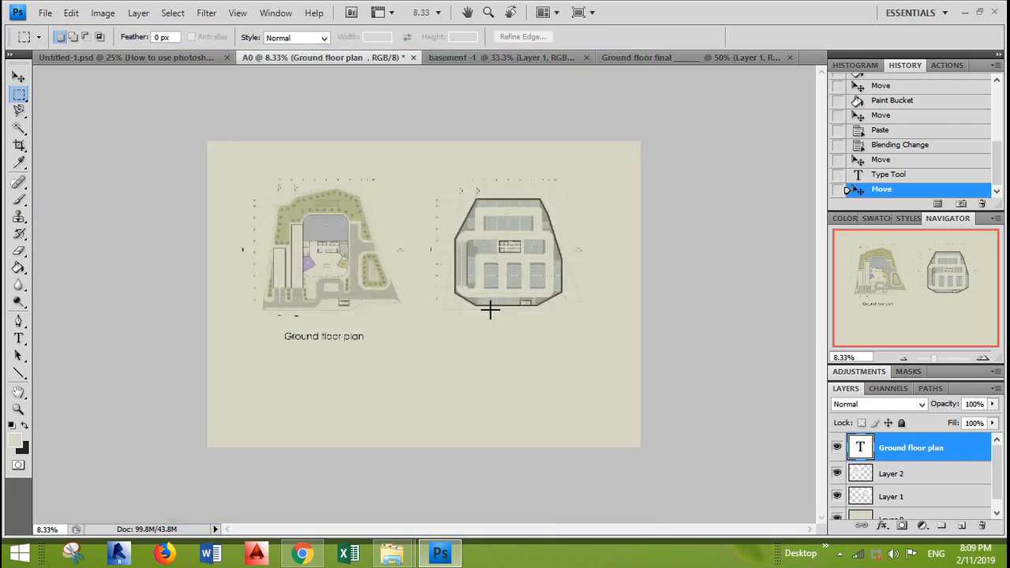
- Open the print settings for the A0 poster and choose CutePDF Writer as the printer
left_click(45, 13)
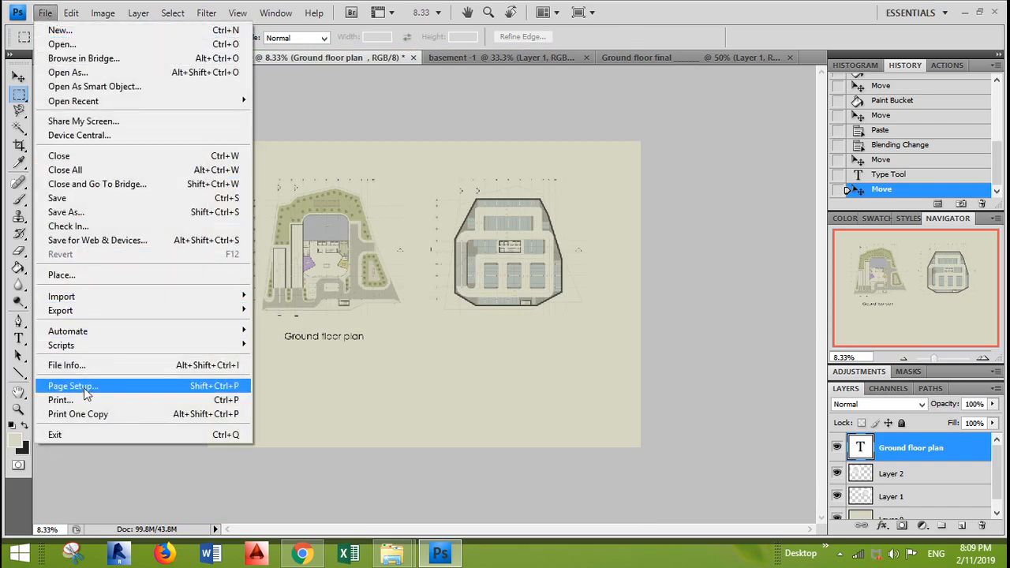
left_click(61, 401)
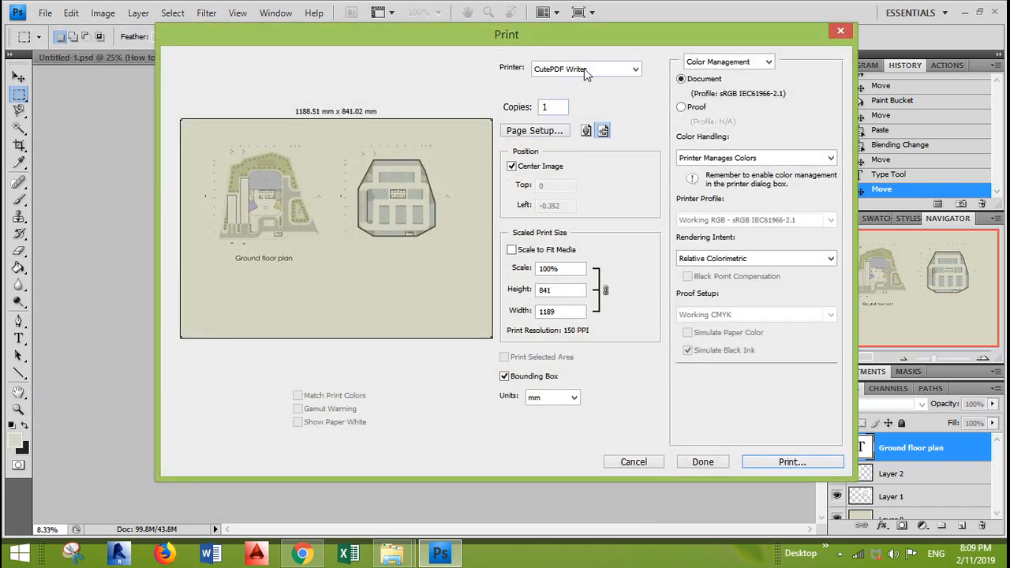
left_click(584, 69)
left_click(573, 71)
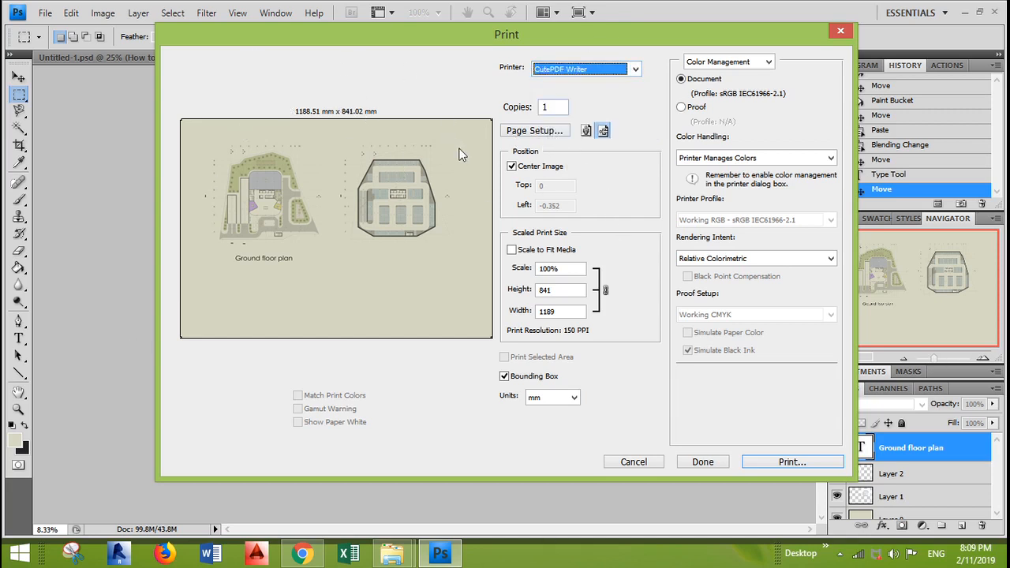
- Set the CutePDF Writer paper size to ISO A0 in the printer's advanced page setup options
left_click(536, 132)
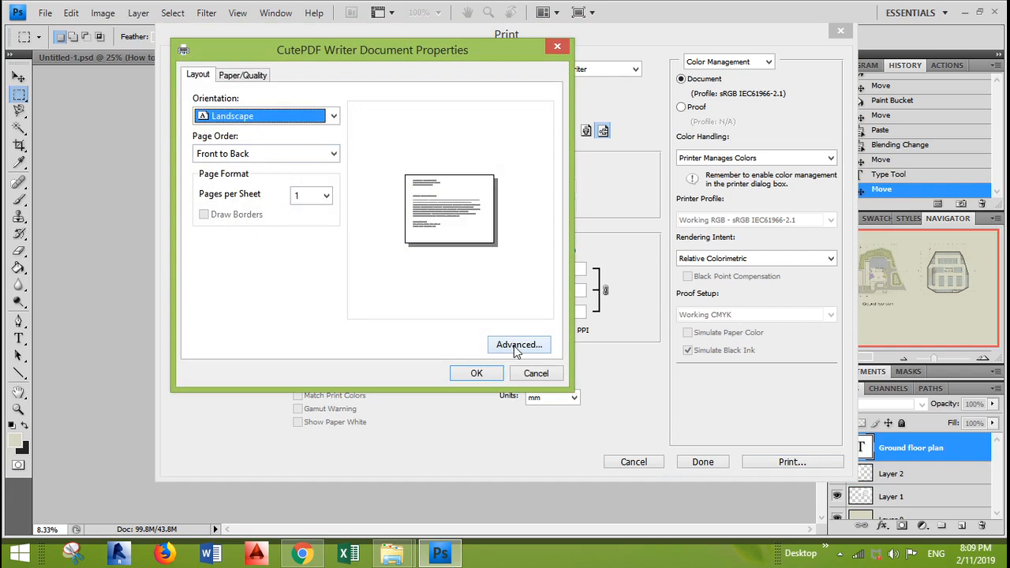
left_click(514, 347)
left_click(367, 147)
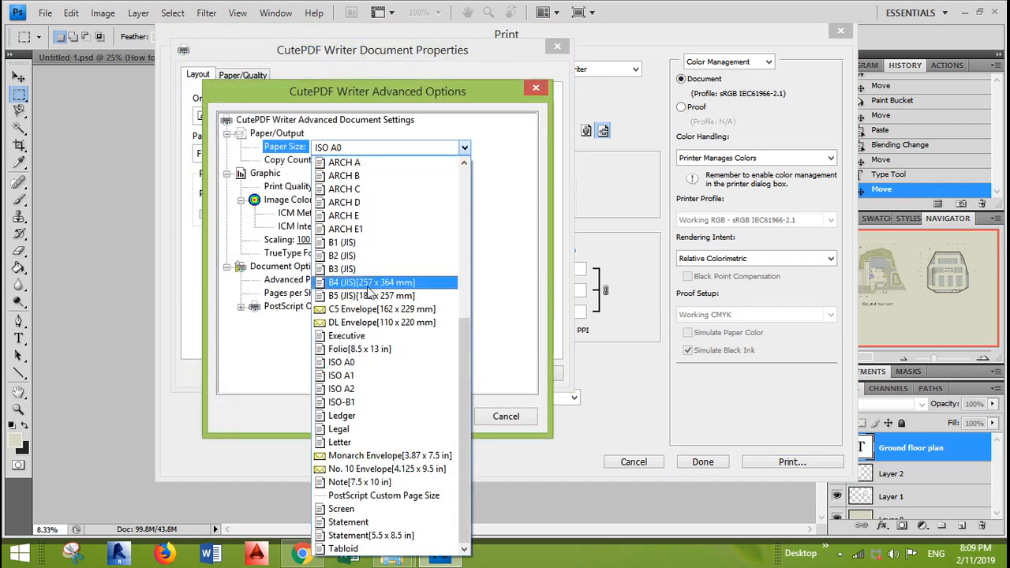
left_click(355, 362)
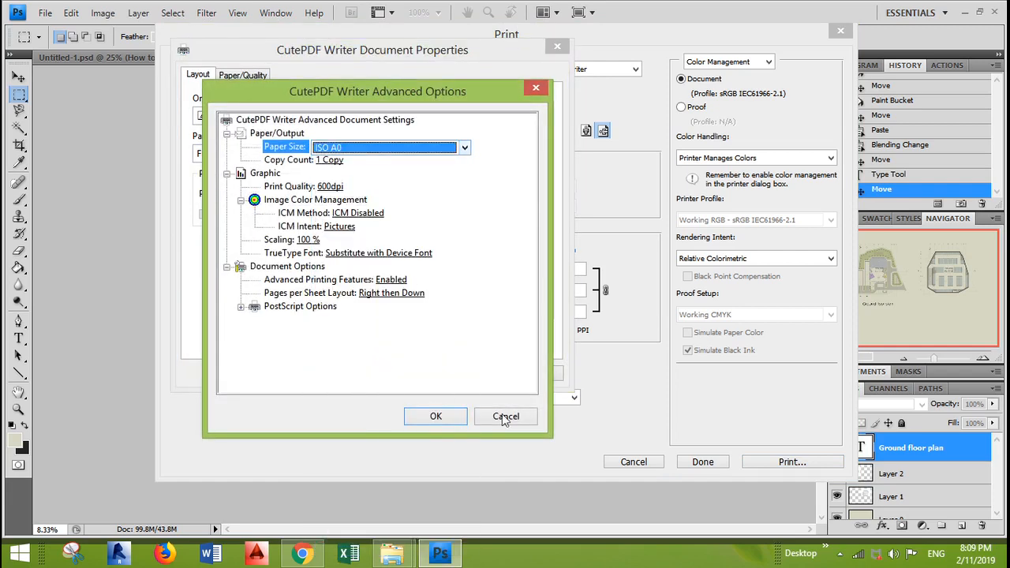
left_click(432, 417)
- Try the Portrait page orientation for the poster print and check it in the print preview
left_click(314, 118)
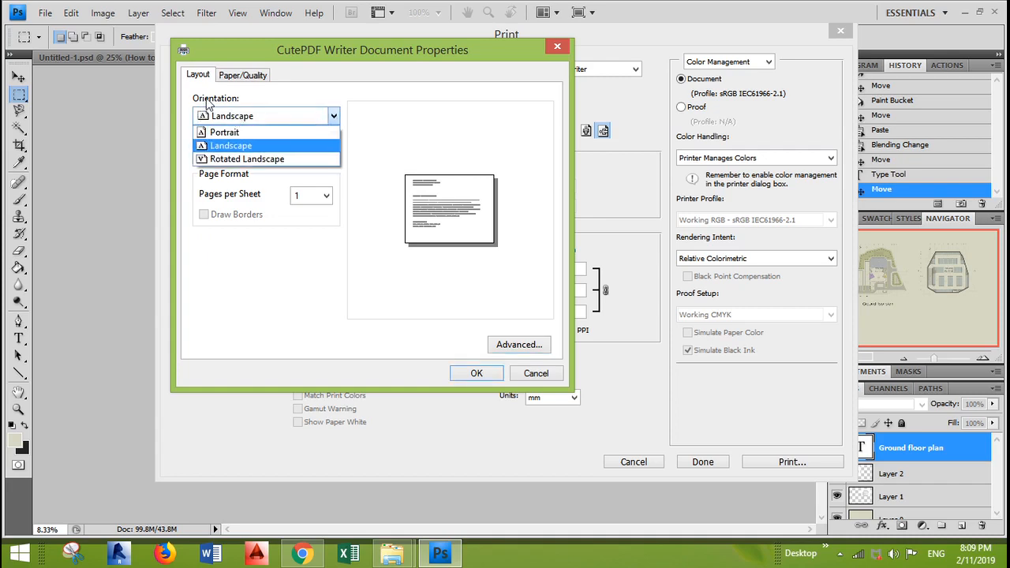
left_click(233, 133)
left_click(476, 375)
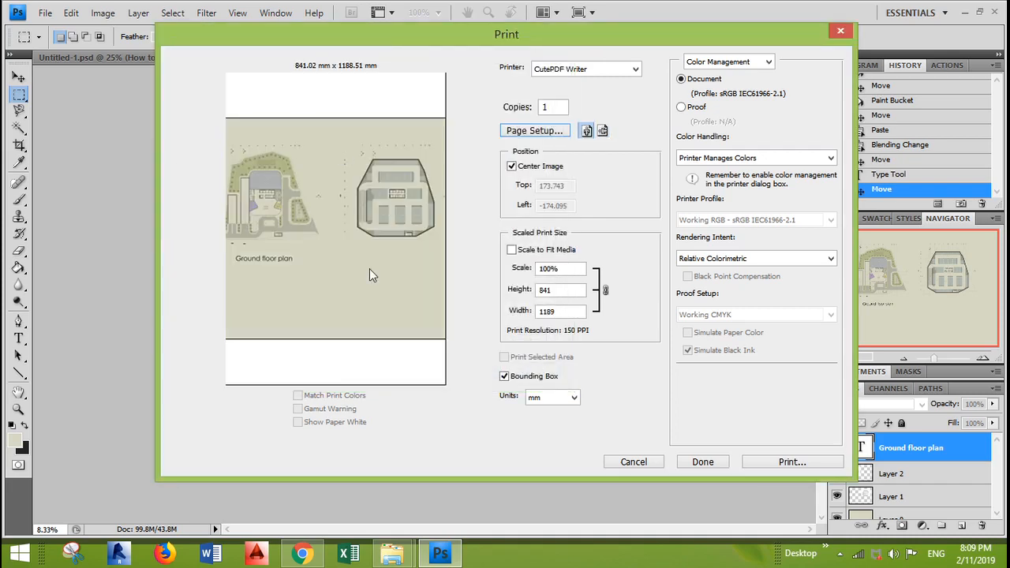
- Set the print page orientation to Landscape in the CutePDF Writer page setup
left_click(547, 140)
left_click(320, 118)
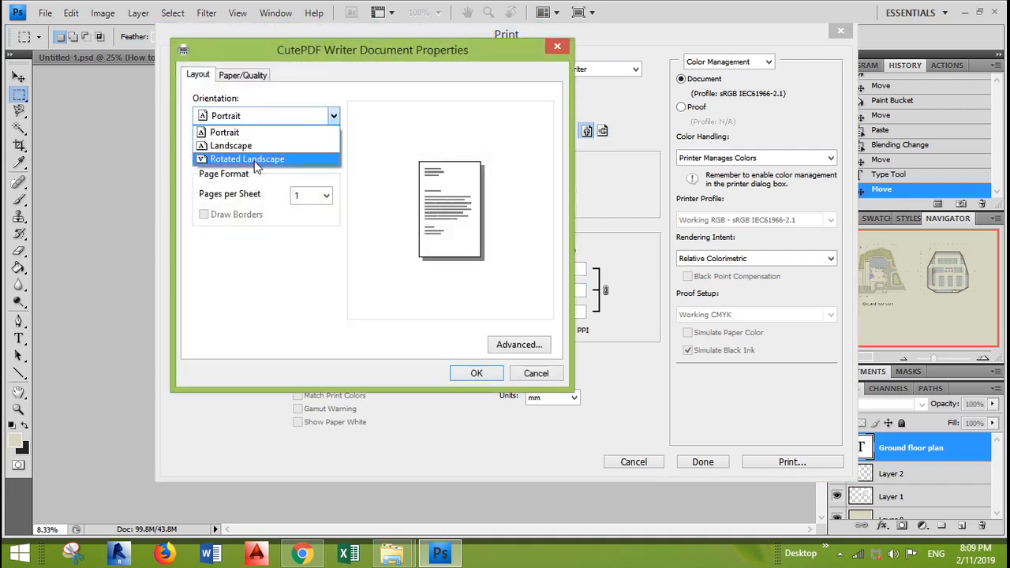
left_click(231, 148)
left_click(483, 375)
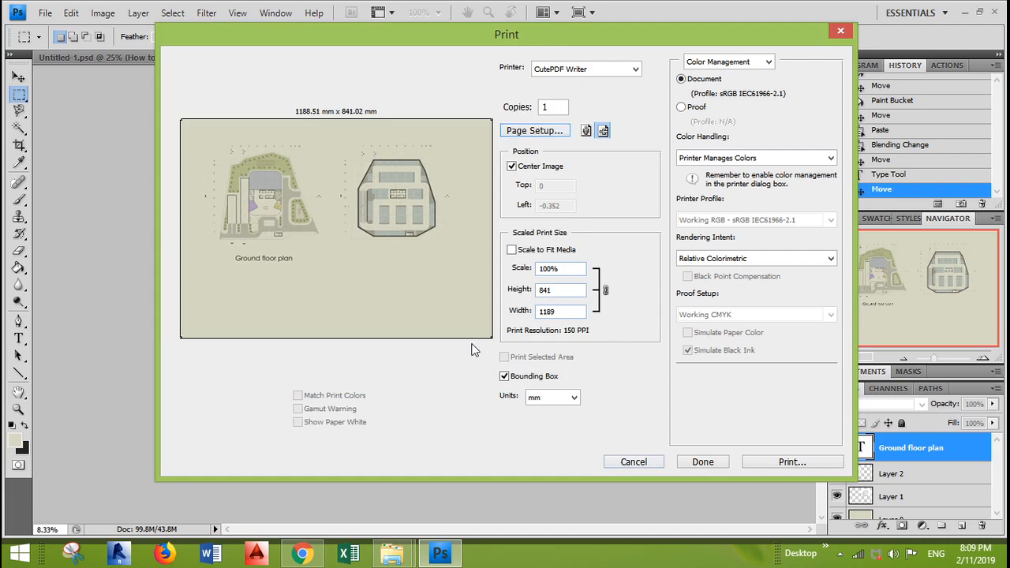
- Print the A0 poster to CutePDF Writer, accepting clipping at the edges of the printable area
left_click(809, 464)
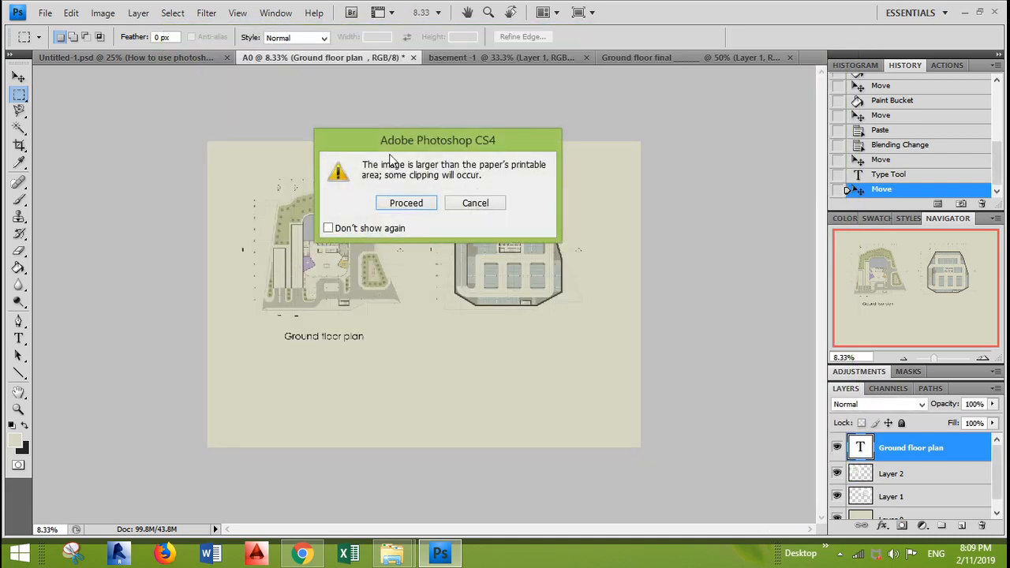
left_click(408, 207)
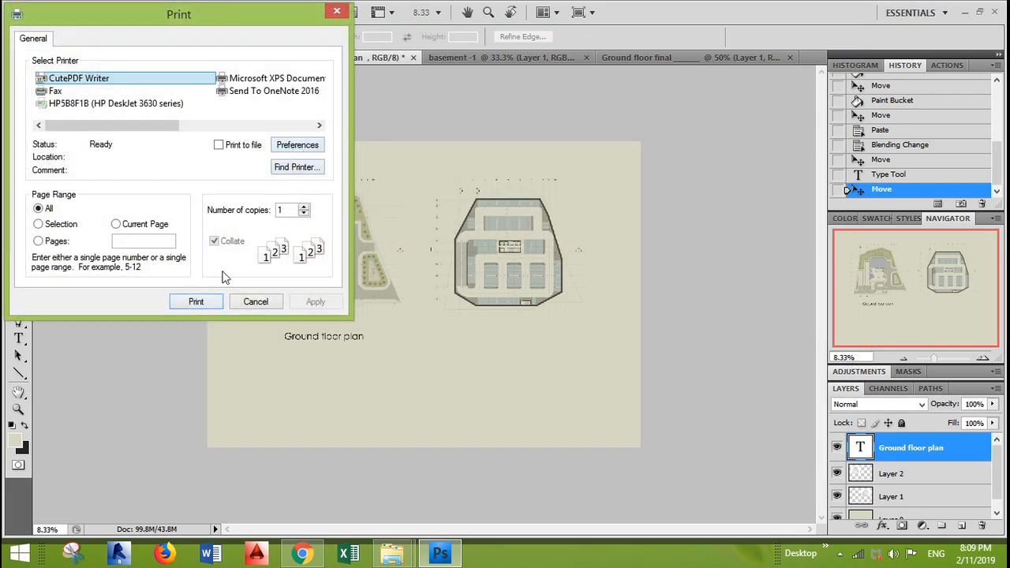
left_click(197, 302)
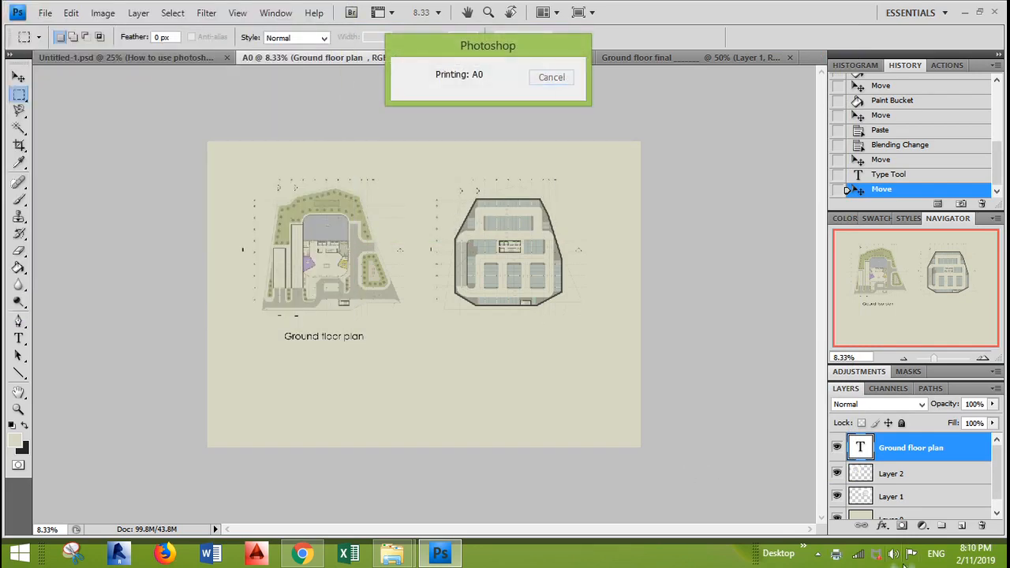